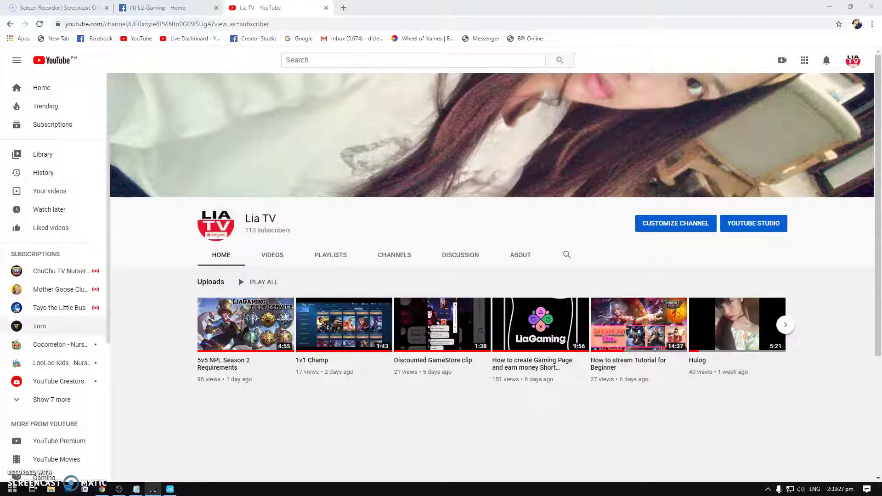
- Switch Chrome to the gaming Facebook Page's home and scroll past its cover banner and spotlight video
left_click(155, 10)
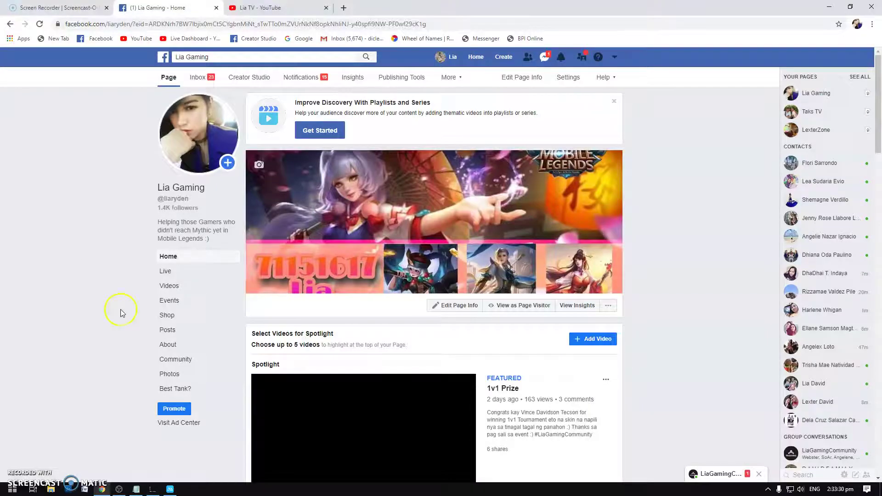
scroll(207, 178, "down", 1)
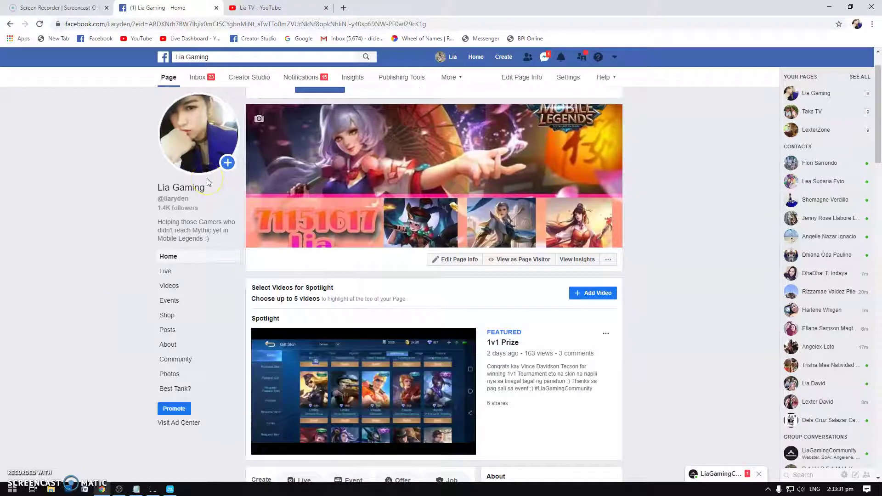
right_click(207, 179)
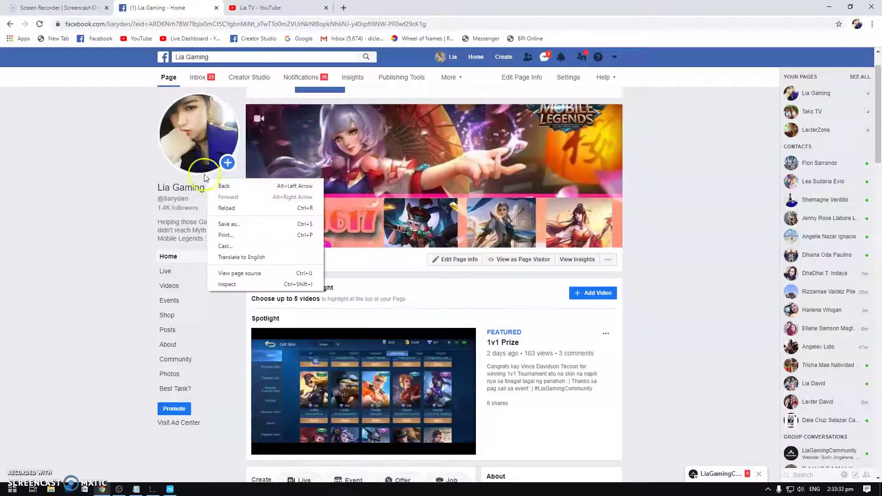
left_click(76, 156)
scroll(41, 258, "up", 1)
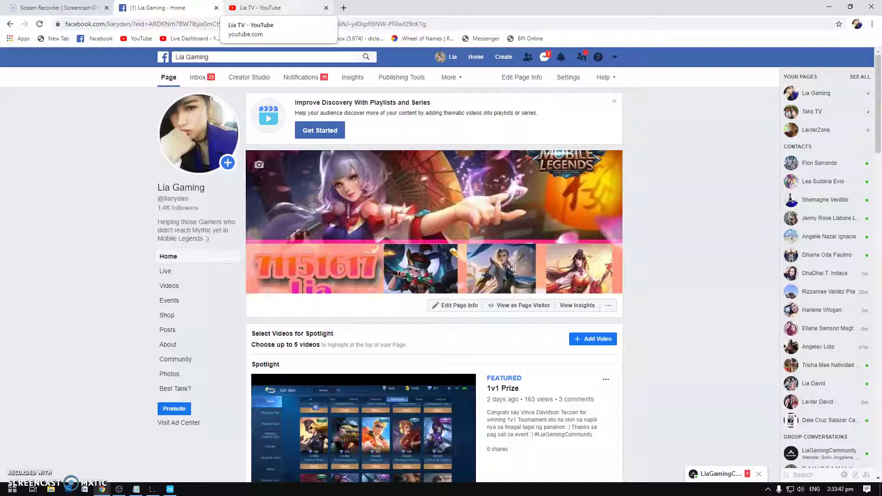
- Switch to the YouTube channel tab and browse its home with 113 subscribers and six recent uploads
left_click(263, 9)
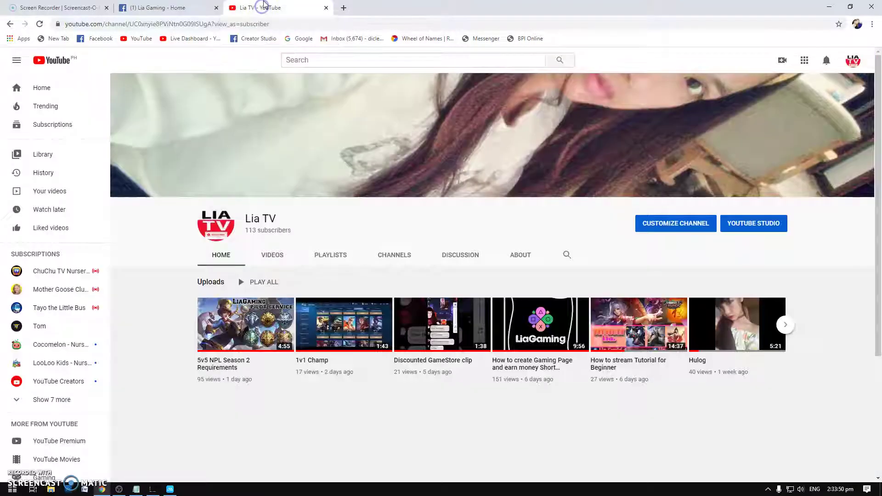
scroll(216, 225, "down", 1)
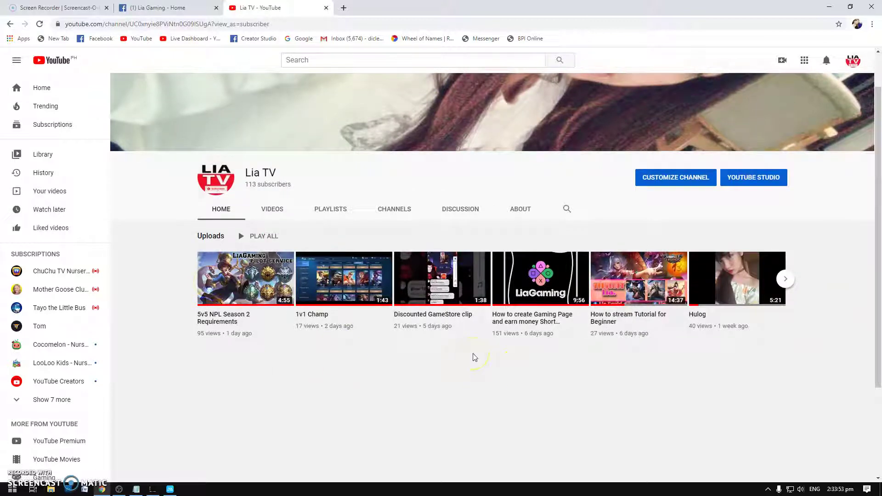
scroll(441, 404, "up", 1)
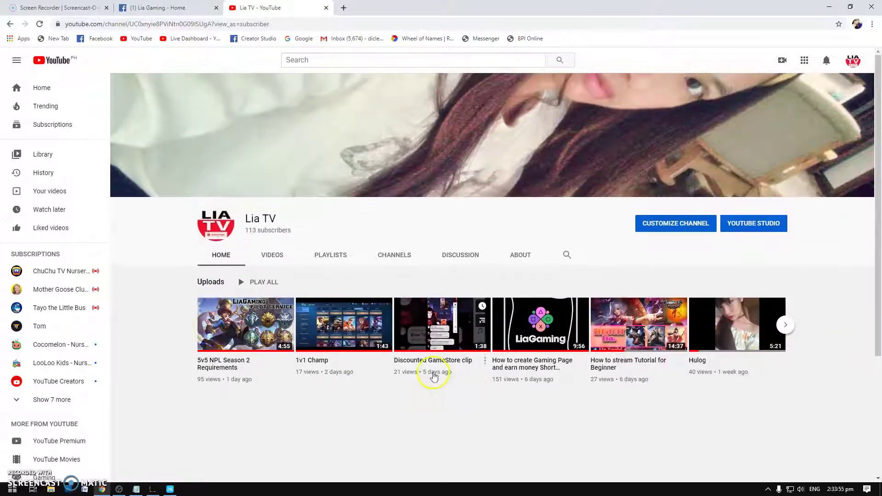
scroll(299, 280, "down", 1)
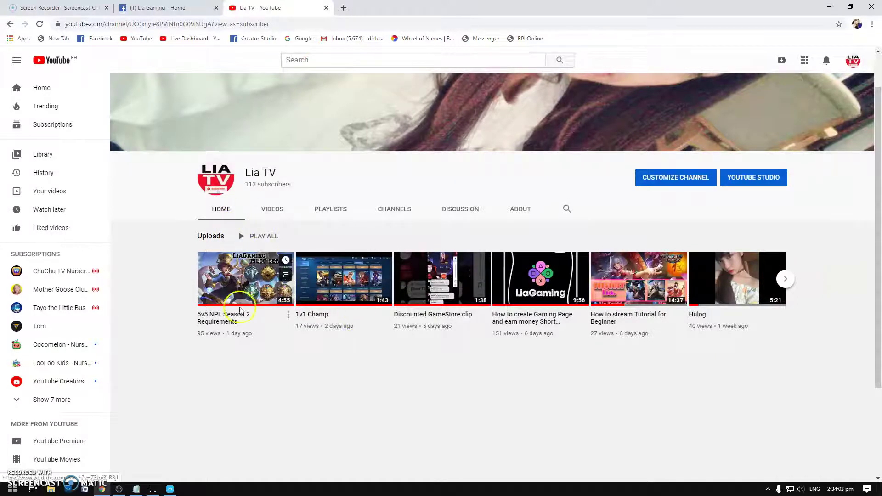
left_click(247, 372)
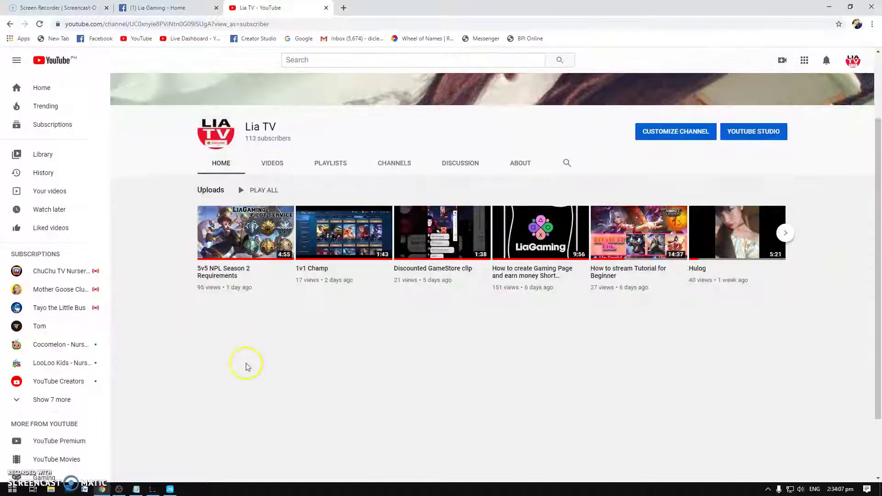
left_click(220, 260)
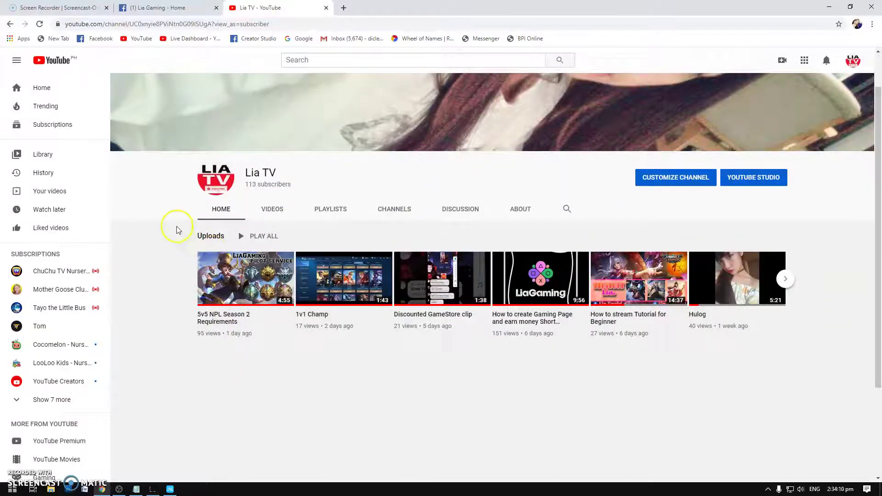
left_click(201, 183)
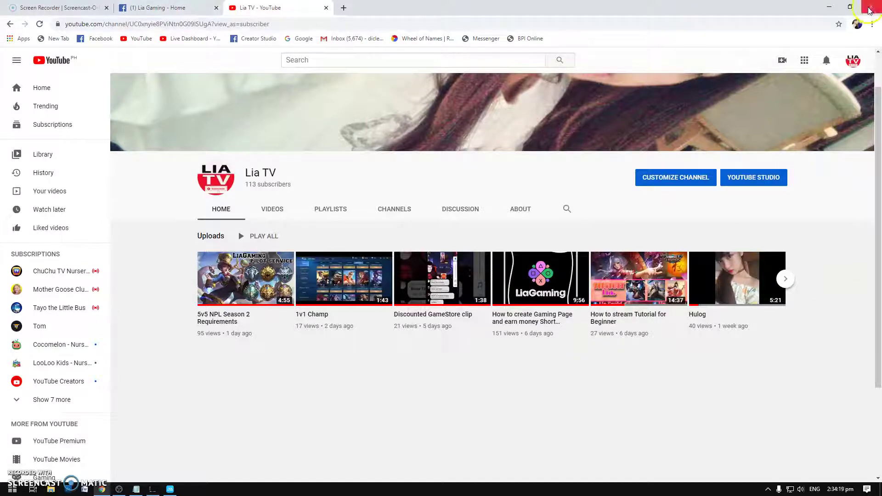
- Minimize Chrome to reveal the desktop and refresh the desktop
left_click(829, 6)
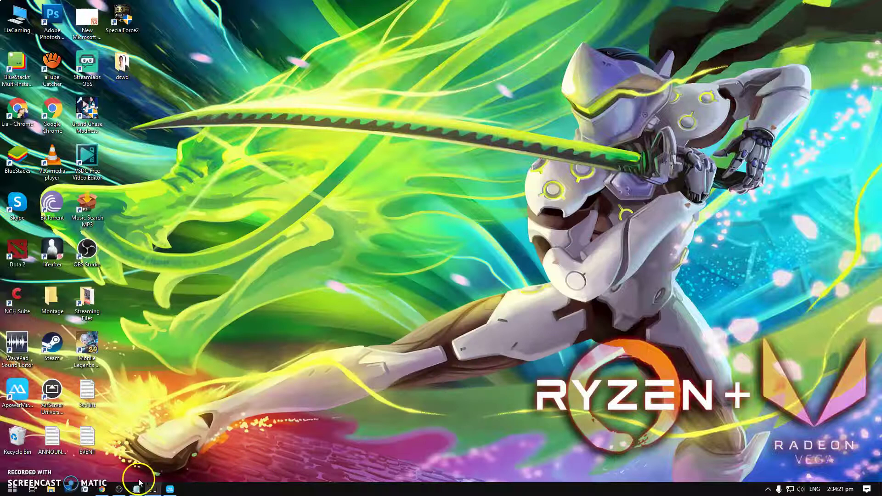
mouse_move(102, 489)
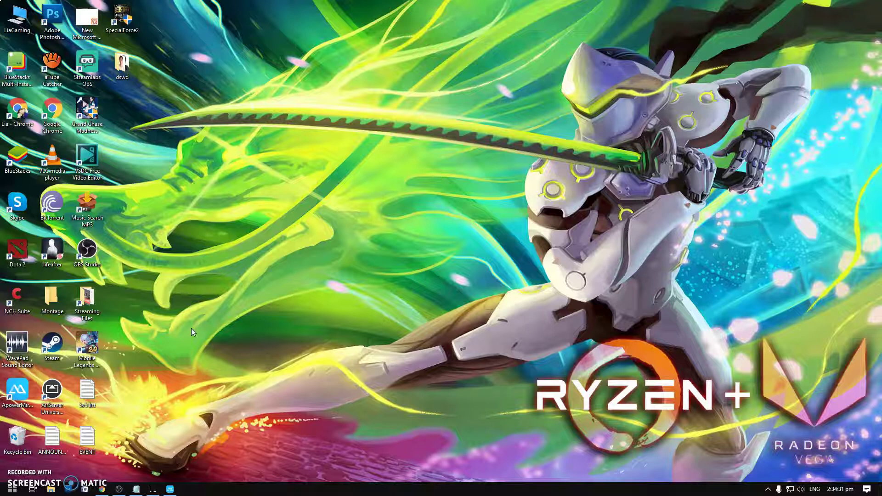
right_click(361, 276)
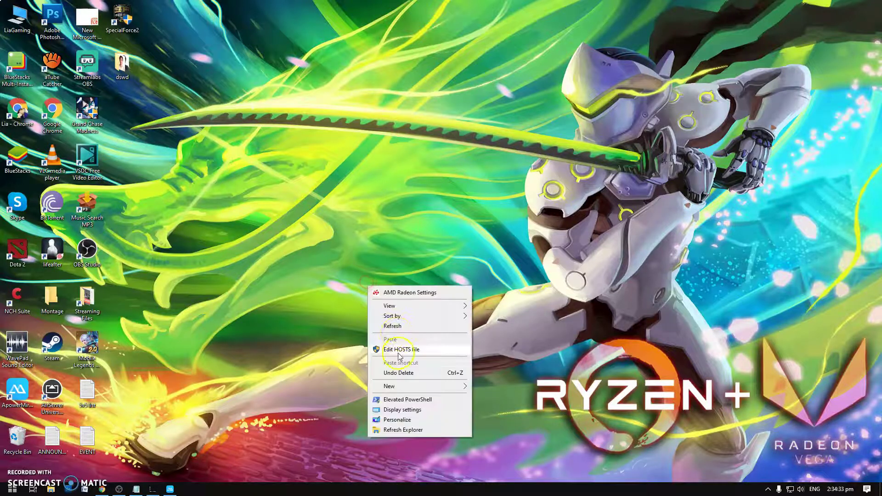
left_click(393, 328)
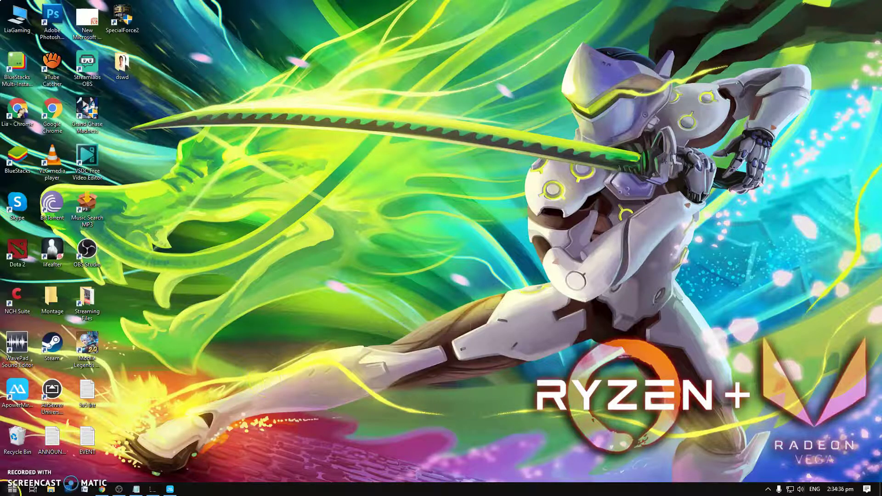
- Search the Start menu for 'dxdiag' so the program is listed
left_click(13, 490)
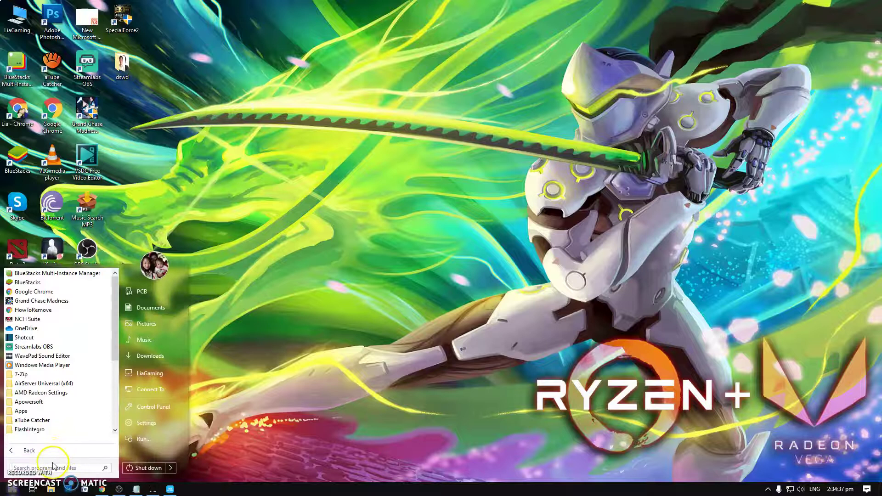
left_click(65, 467)
left_click(96, 451)
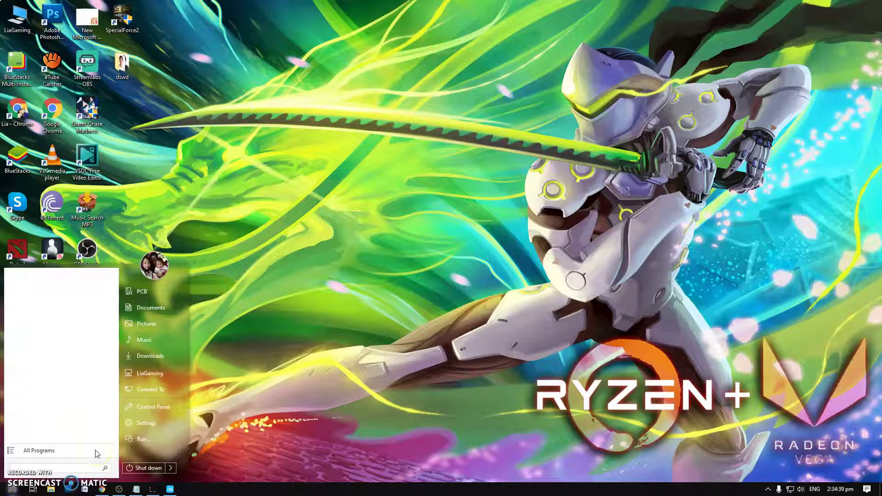
type("dxdiag")
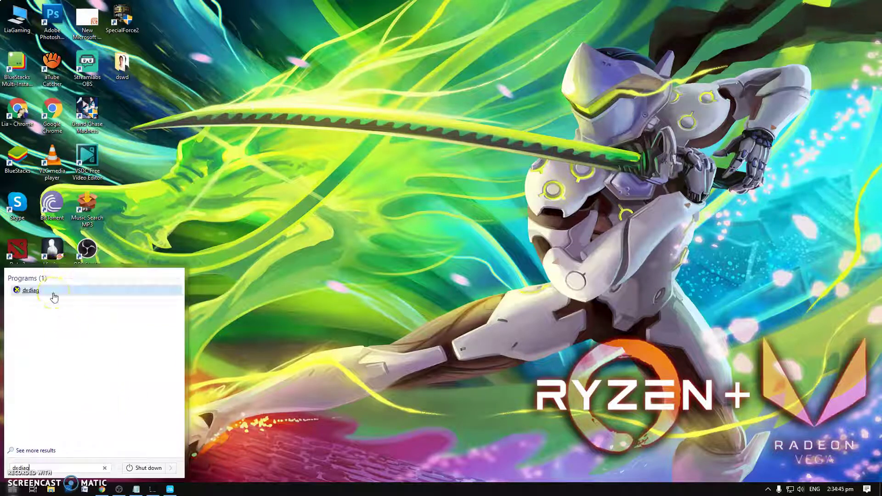
- Open dxdiag, check the Ryzen 3 2200G, 14284MB RAM and DirectX 12 specs, then close it
left_click(54, 297)
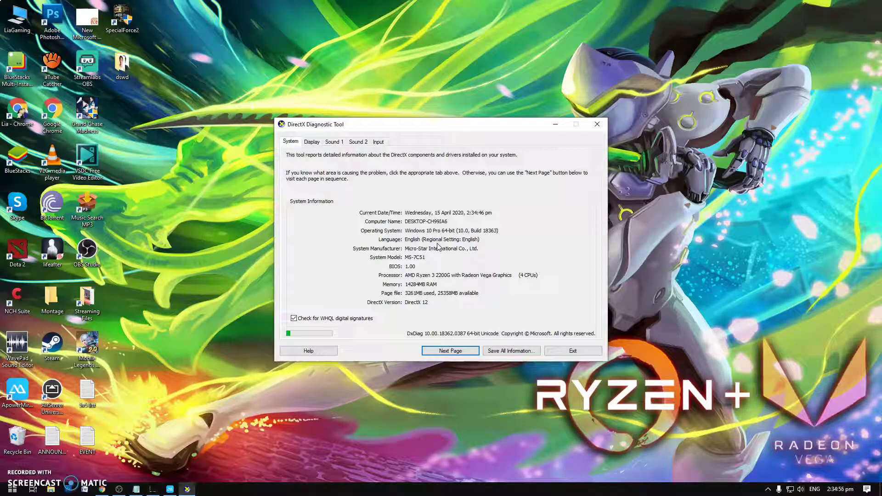
left_click(438, 247)
left_click(389, 124)
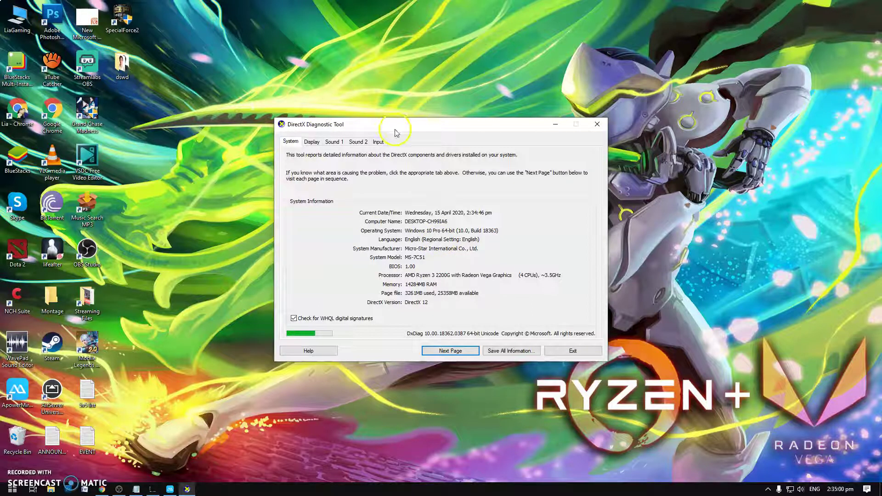
left_click_drag(394, 122, 395, 107)
left_click(453, 212)
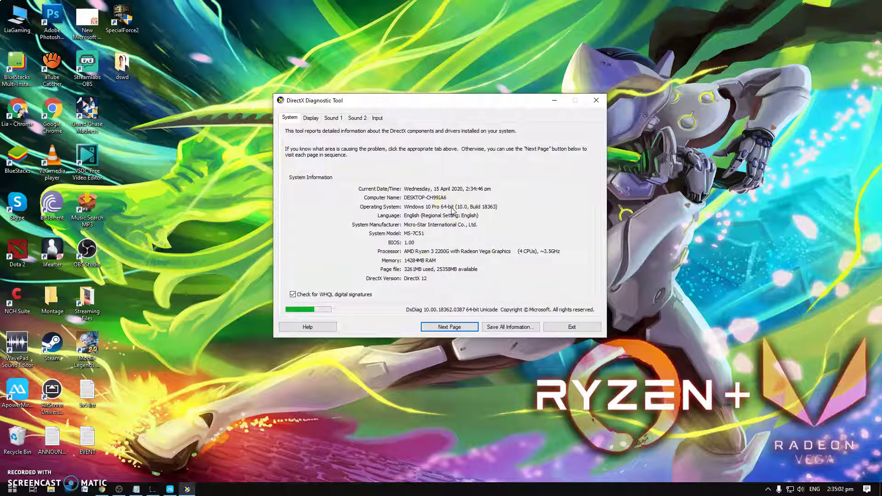
left_click(455, 263)
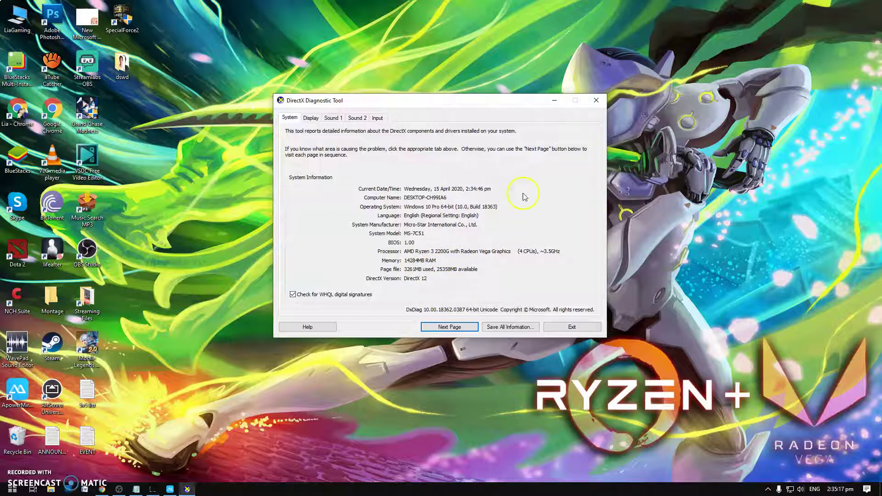
left_click(596, 100)
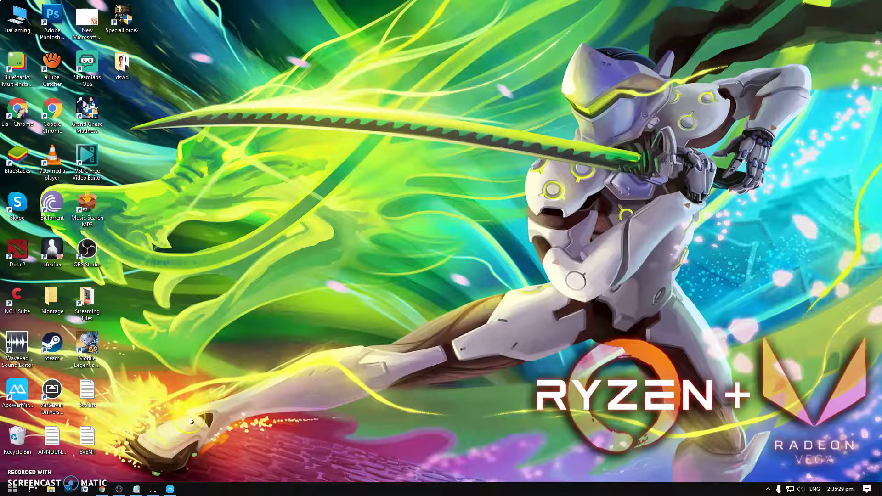
- Open Google in a new Chrome tab and enter 'obs studio' in the search box
left_click(102, 489)
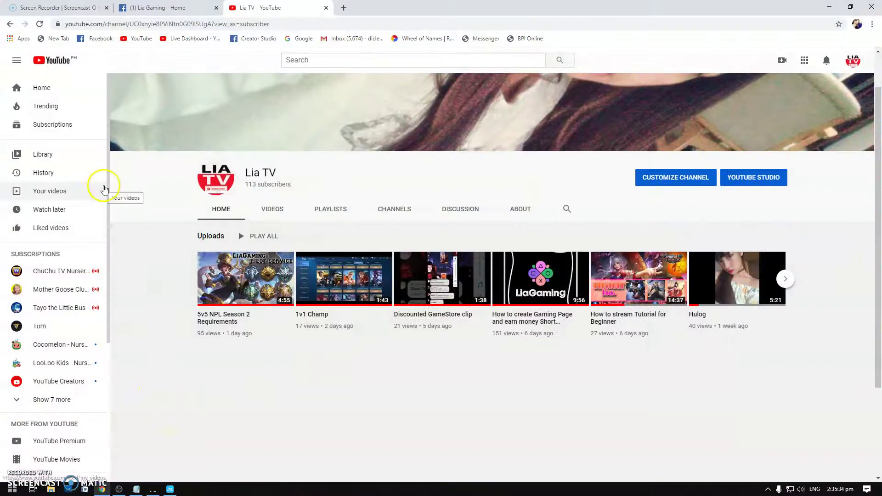
left_click(344, 8)
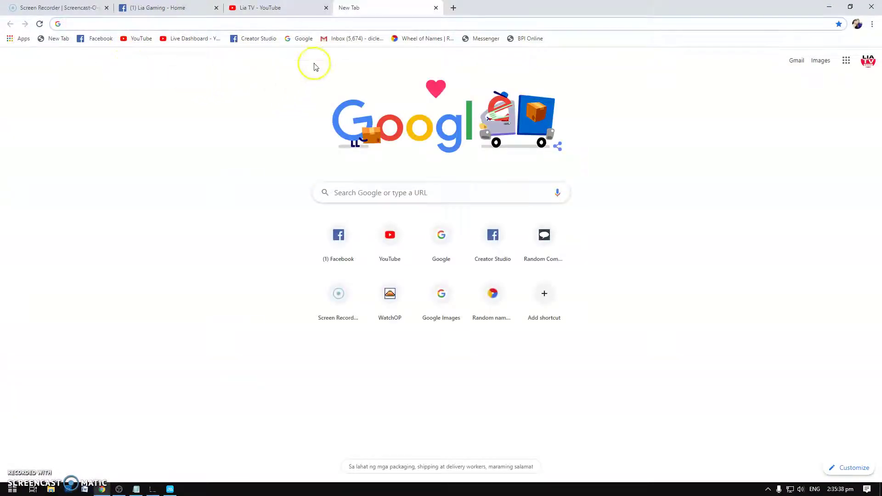
left_click(301, 39)
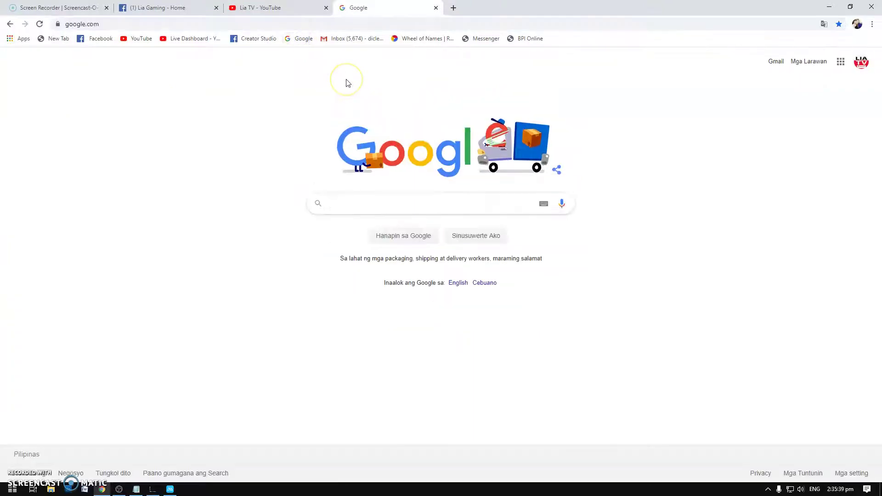
type("obs")
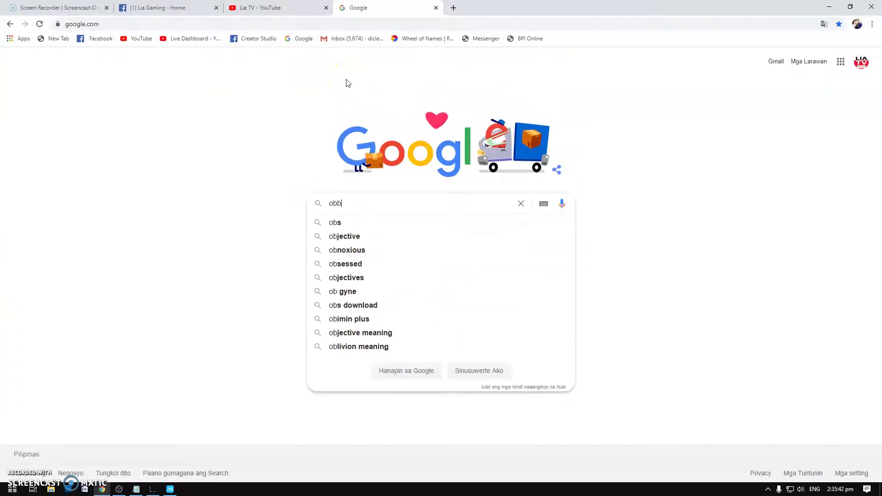
key("BackSpace")
type("b")
key("BackSpace")
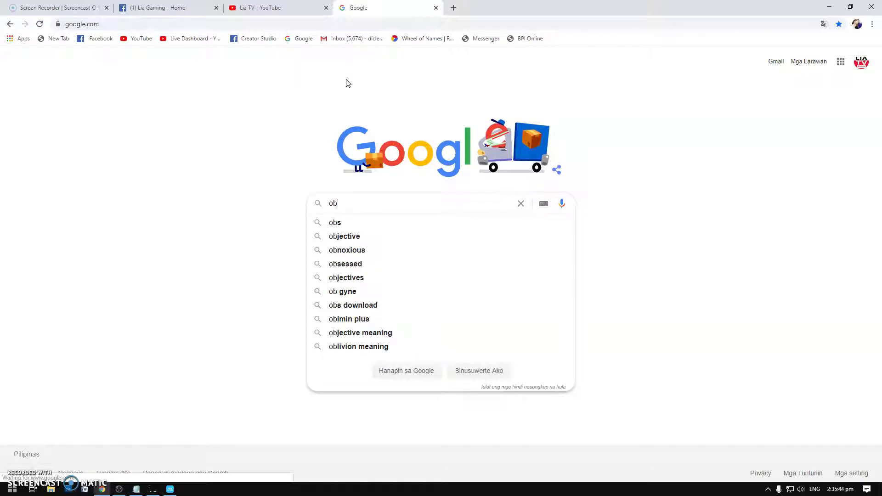
key("Down")
type("studio")
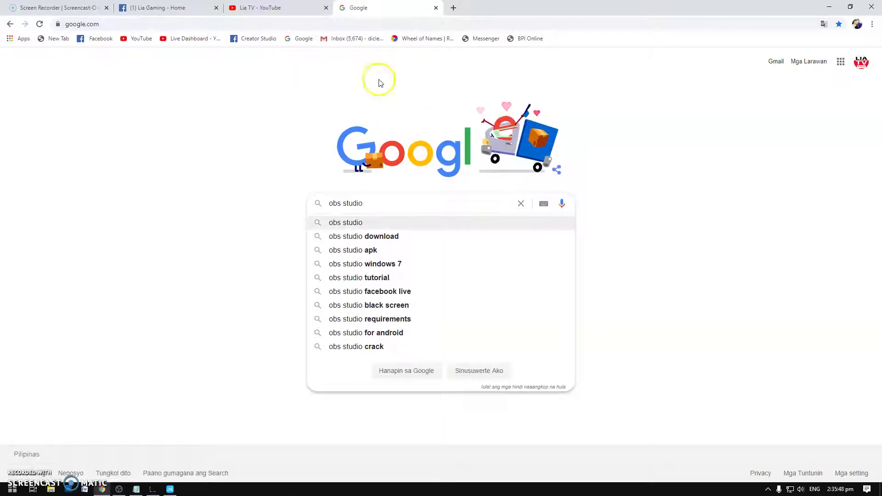
- Search 'obs studio download', open the obsproject.com home page showing 25.0.4, and switch to OBS Studio
left_click(370, 236)
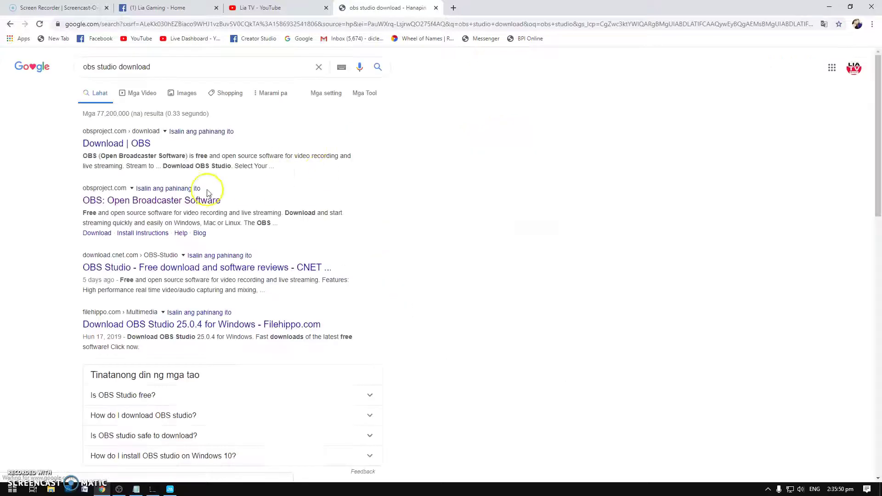
left_click(120, 142)
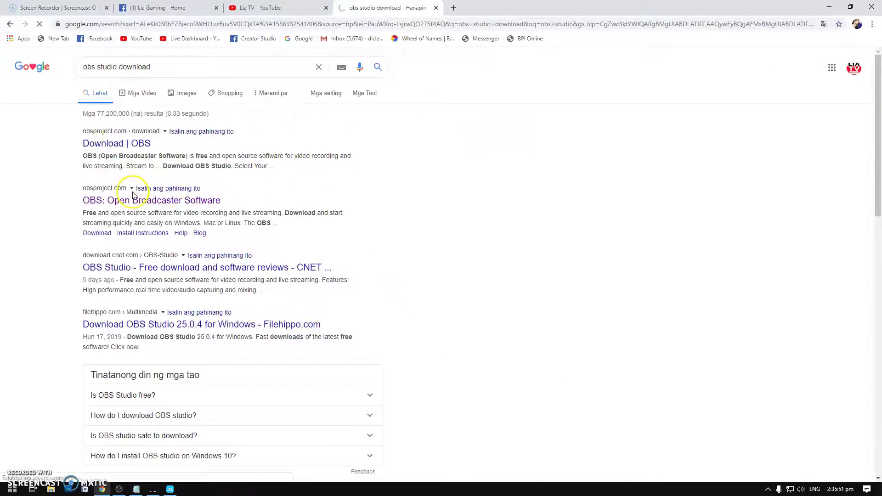
scroll(295, 274, "down", 1)
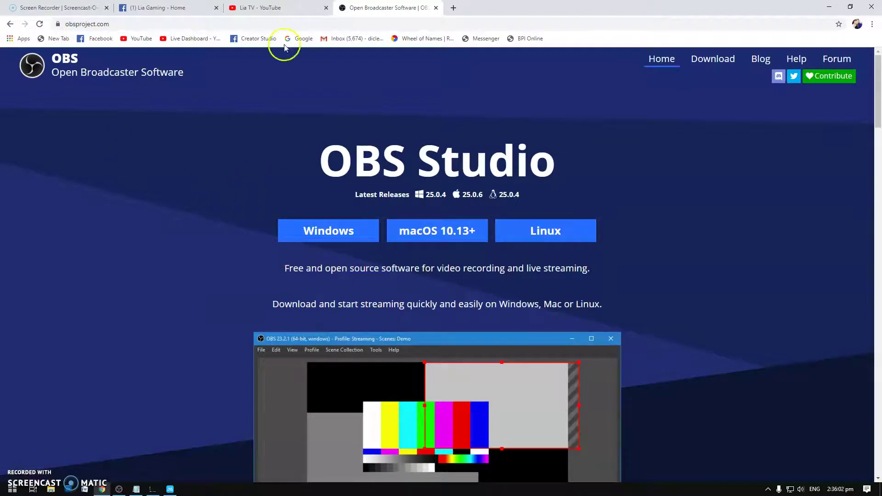
left_click(119, 489)
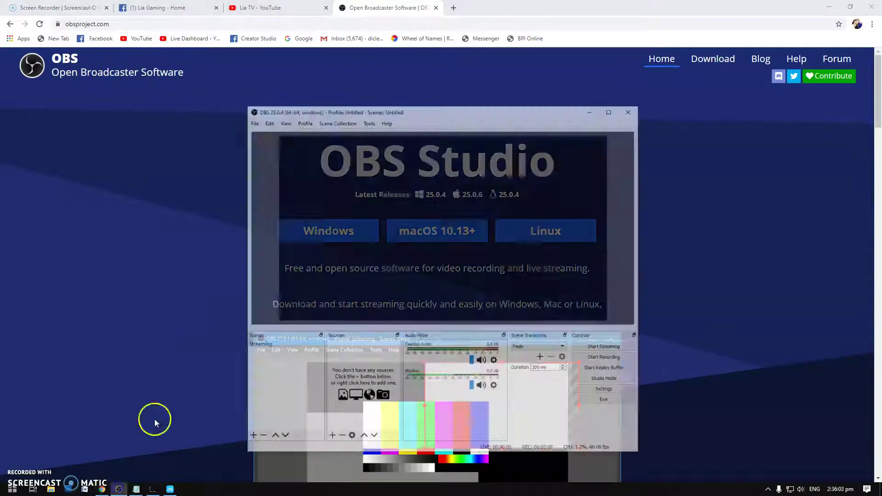
- Minimize Chrome and reposition the OBS Studio window on the desktop
left_click(828, 13)
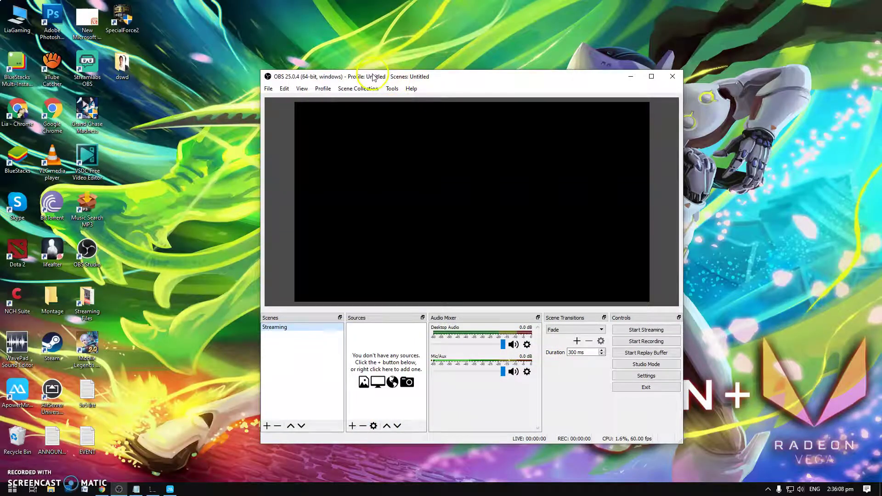
left_click_drag(373, 77, 381, 99)
left_click(186, 209)
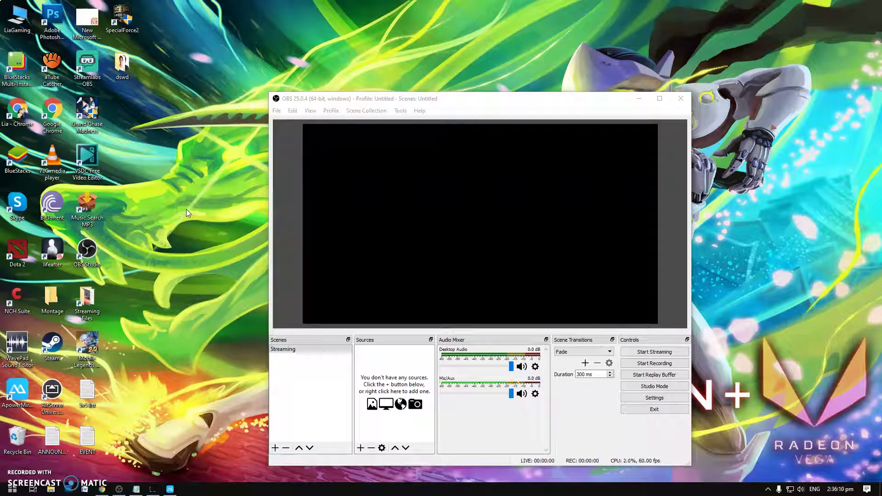
left_click_drag(473, 102, 479, 99)
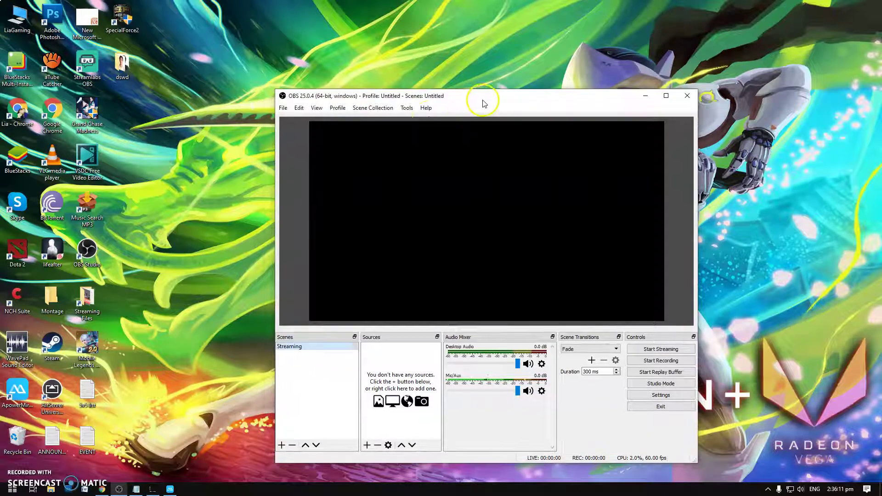
left_click(192, 216)
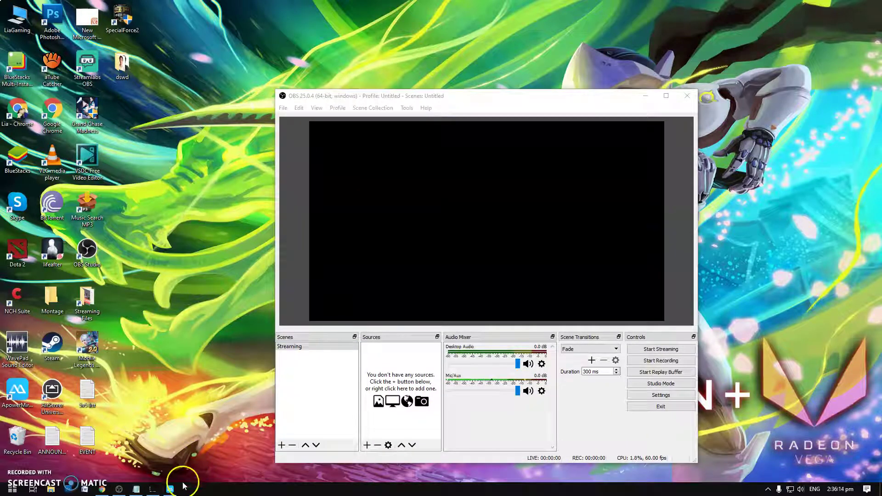
- Launch ApowerMirror alongside OBS, then return to the OBS project page in Chrome
left_click(170, 489)
left_click(170, 489)
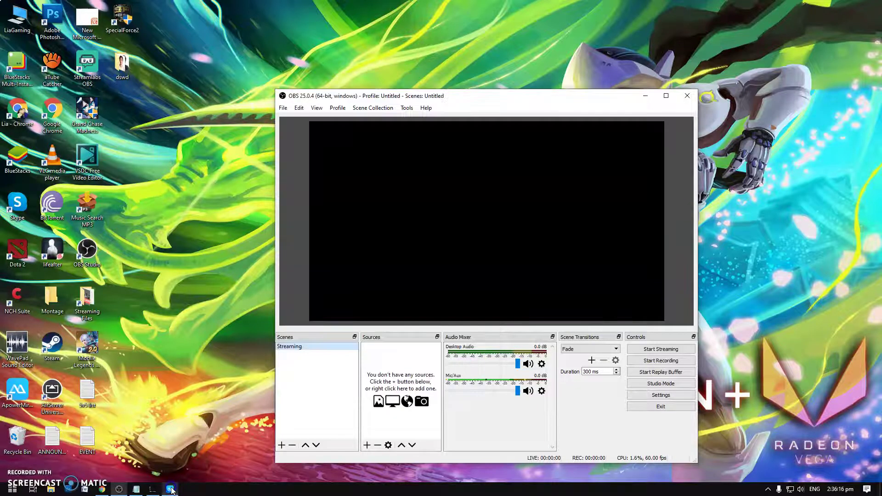
left_click(170, 490)
left_click(137, 489)
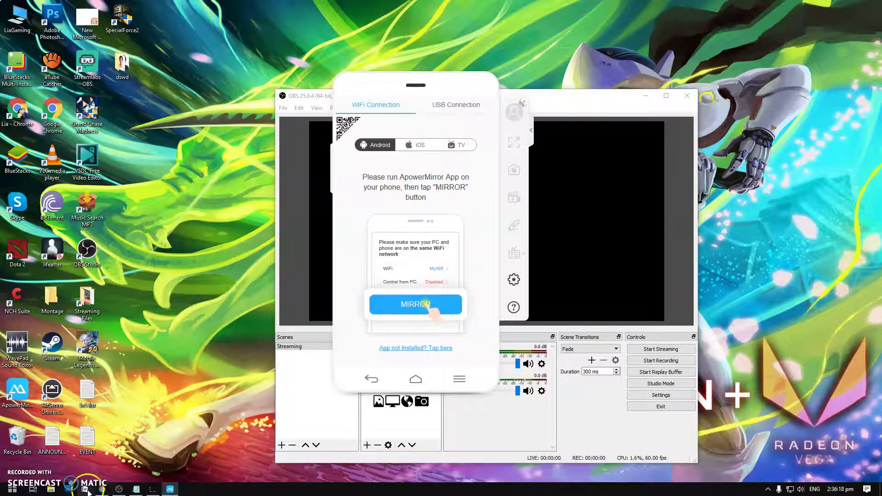
left_click(102, 489)
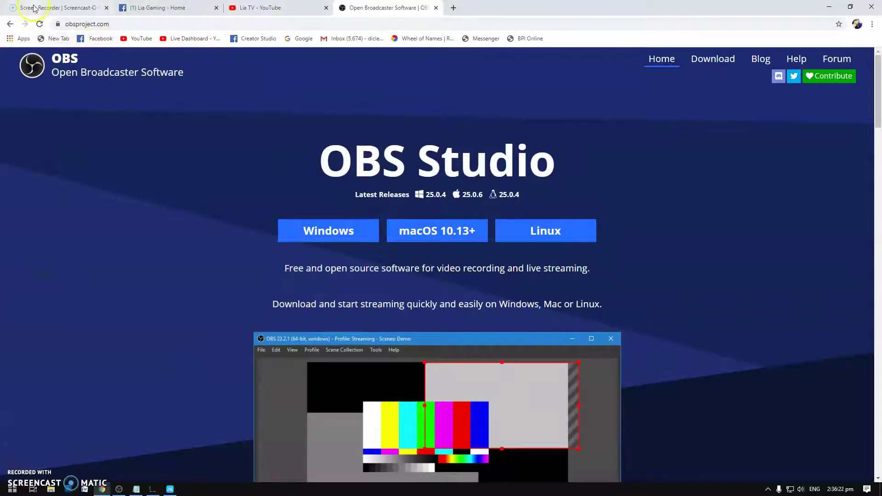
- Search Google for 'a power mirror for pc' and open FileHippo's ApowerMirror 1.4.7.33 download page
left_click(9, 24)
triple_click(150, 68)
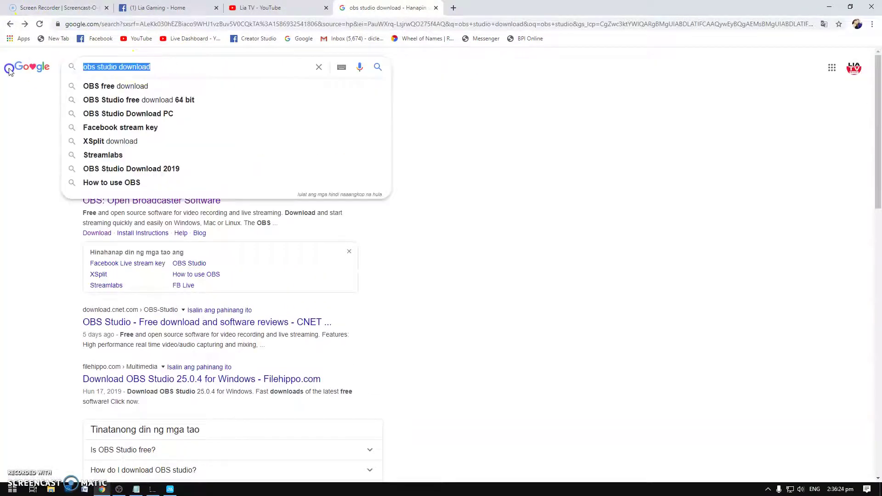
type("a power m")
key("Down")
key("Return")
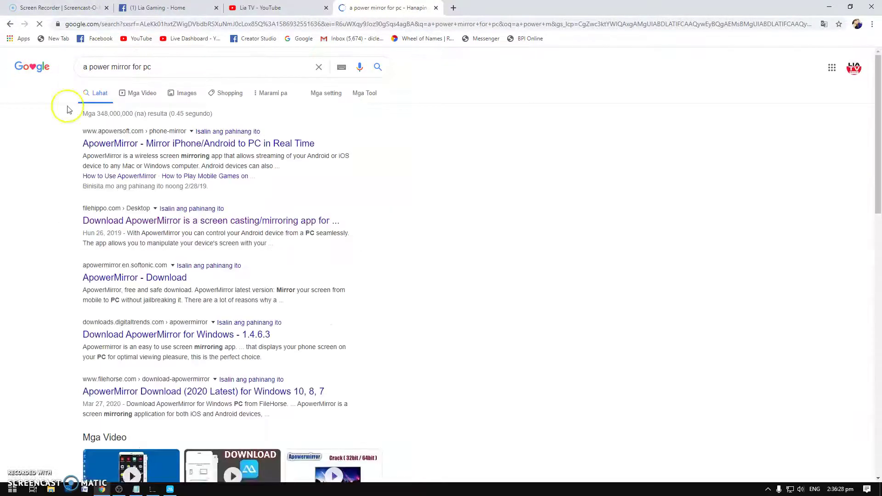
left_click(114, 221)
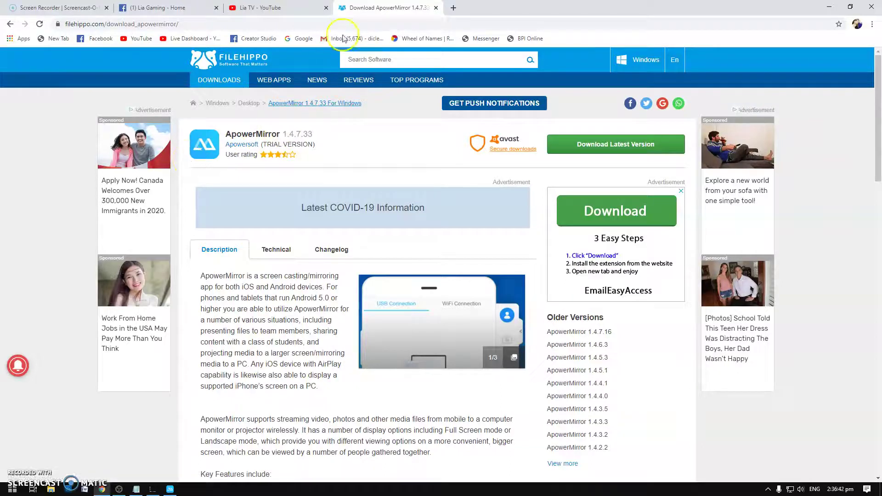
- Close the FileHippo tab, place ApowerMirror left of OBS, and connect the phone by QR code
left_click(436, 8)
left_click(830, 7)
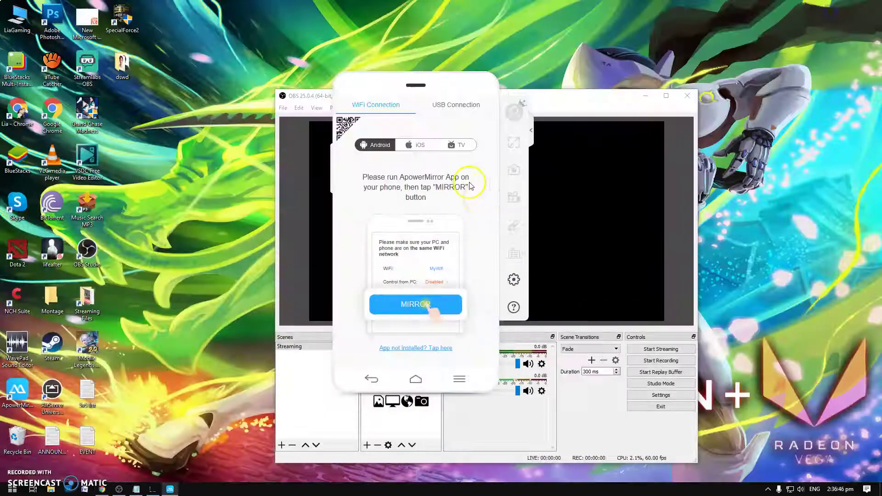
left_click_drag(369, 82, 423, 69)
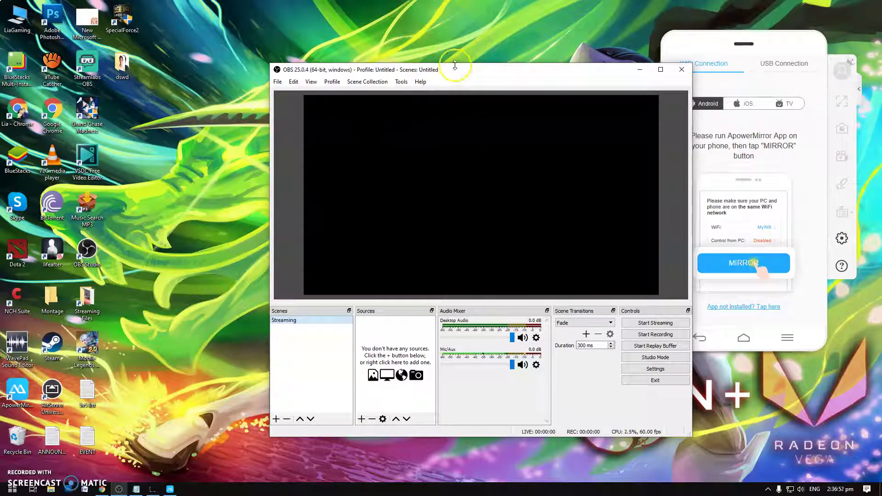
left_click_drag(758, 50, 232, 130)
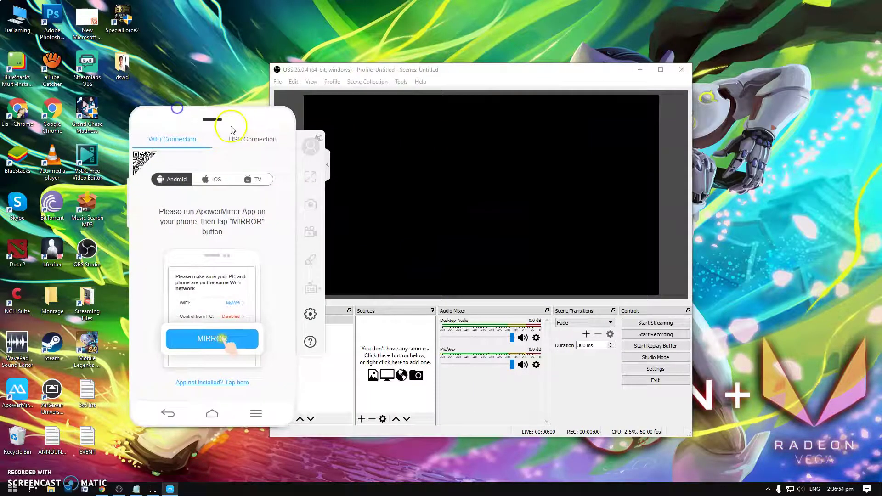
left_click(136, 162)
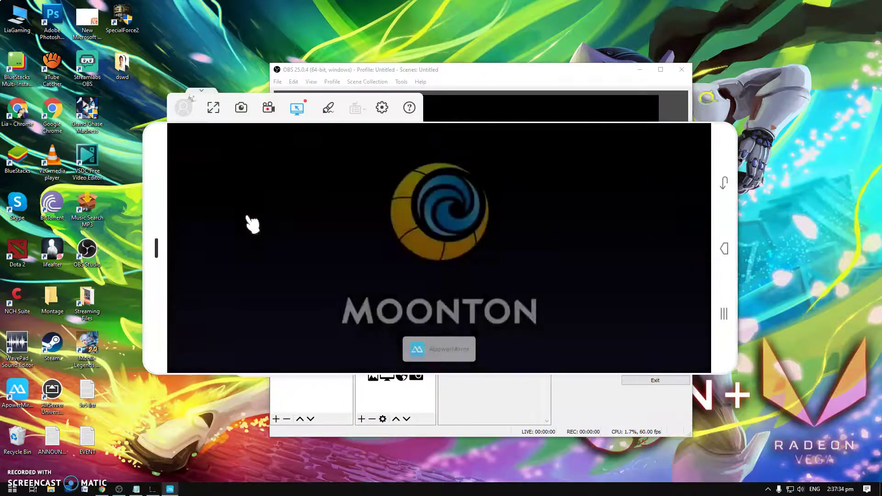
- Raise OBS above the mirrored Mobile Legends game and move its window up and left
left_click(191, 156)
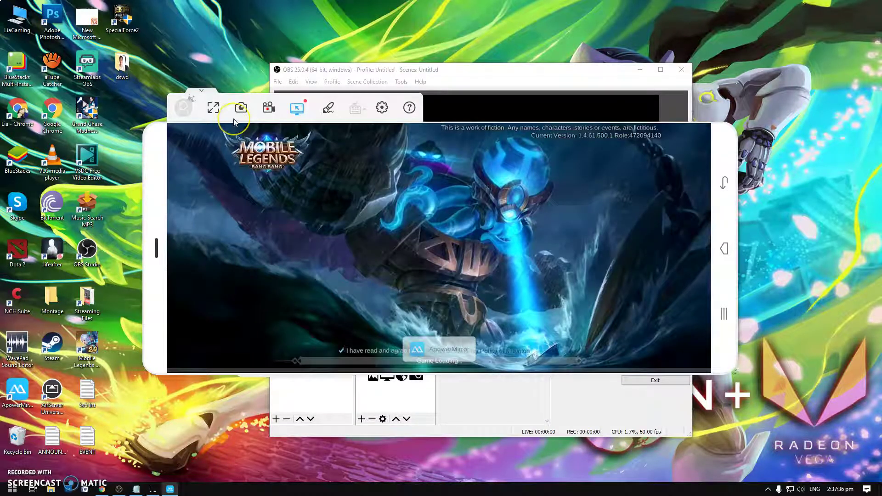
left_click(197, 133)
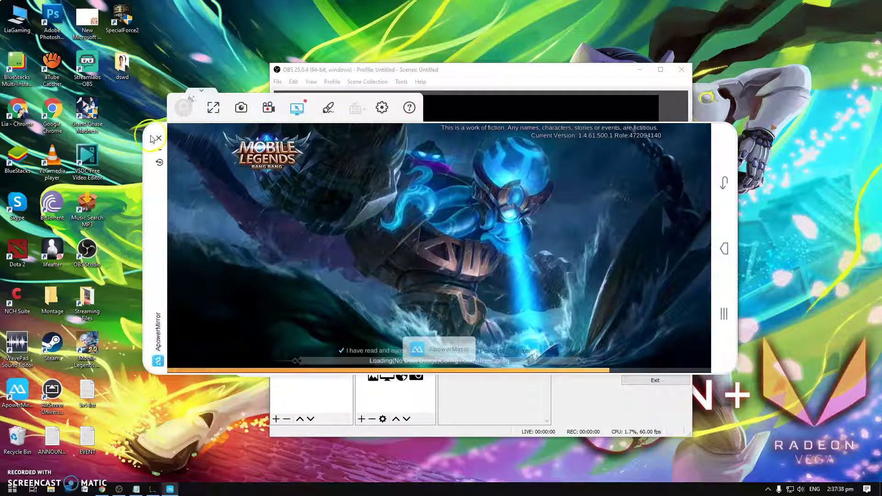
left_click(374, 64)
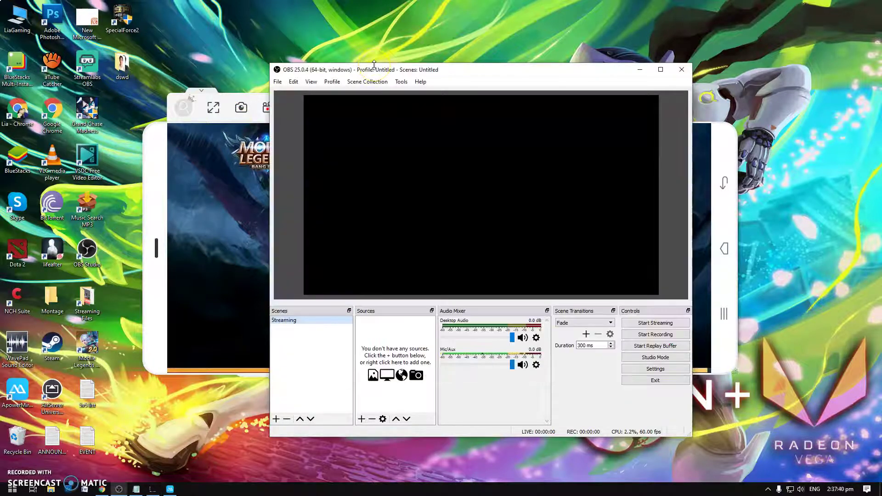
mouse_move(350, 71)
left_mouse_down()
mouse_move(321, 58)
mouse_move(349, 59)
left_mouse_up()
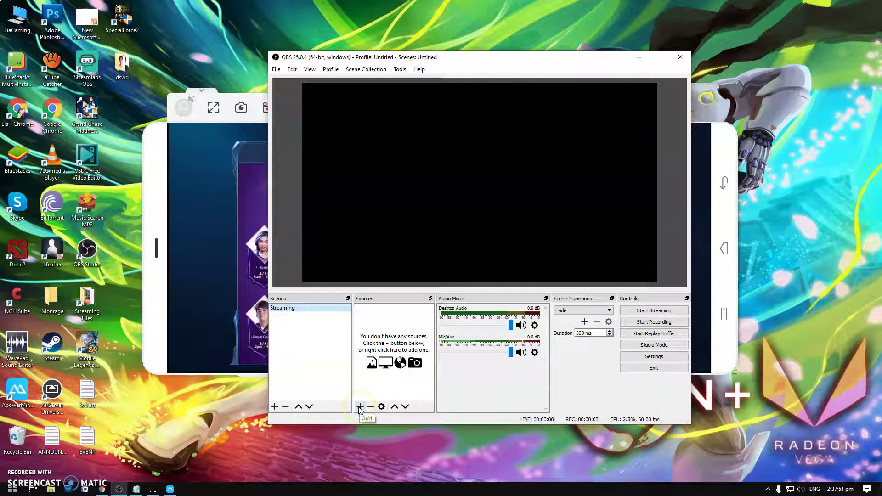
mouse_move(165, 158)
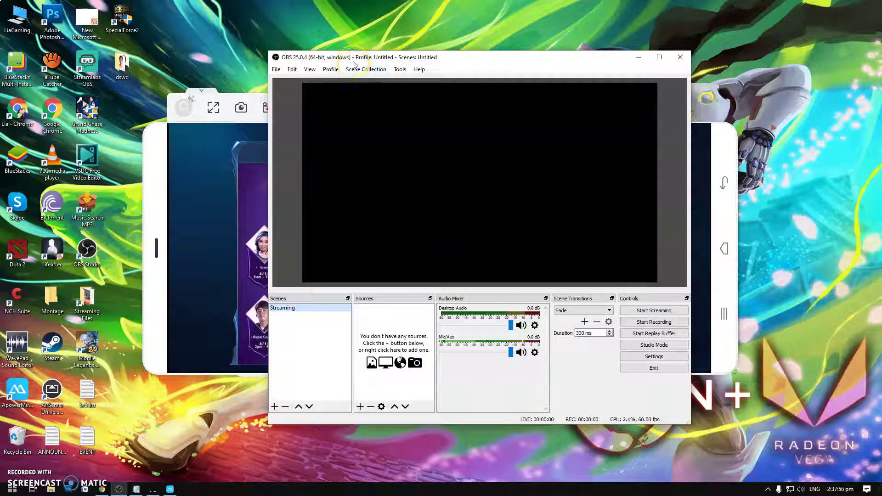
- Add a Window Capture source set to the '[ApowerMirror.exe]: ApowerMirror Main' window
left_click(360, 407)
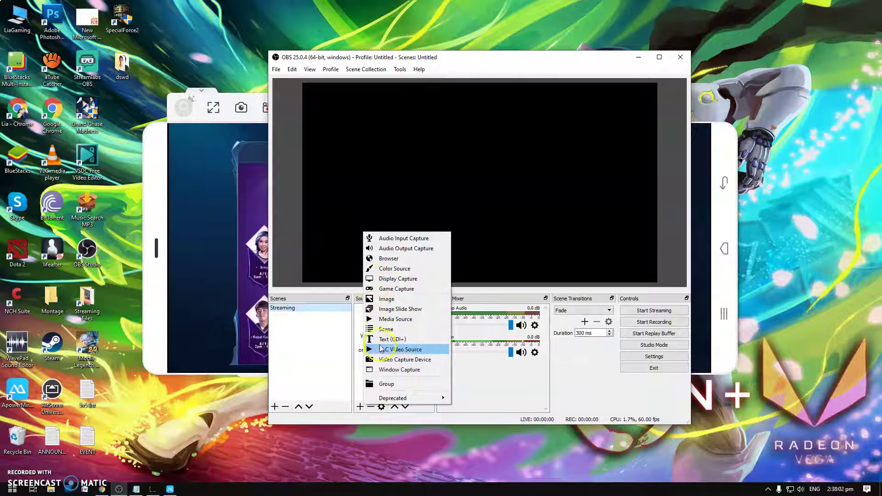
left_click(398, 369)
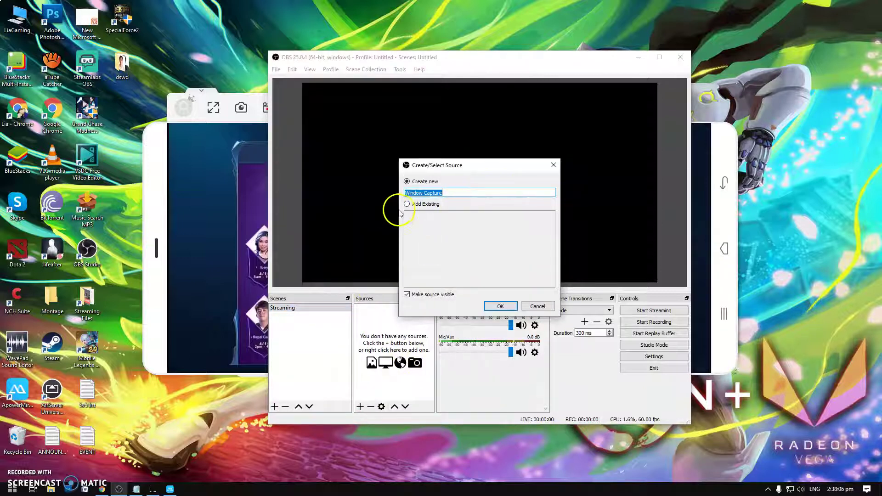
left_click(491, 305)
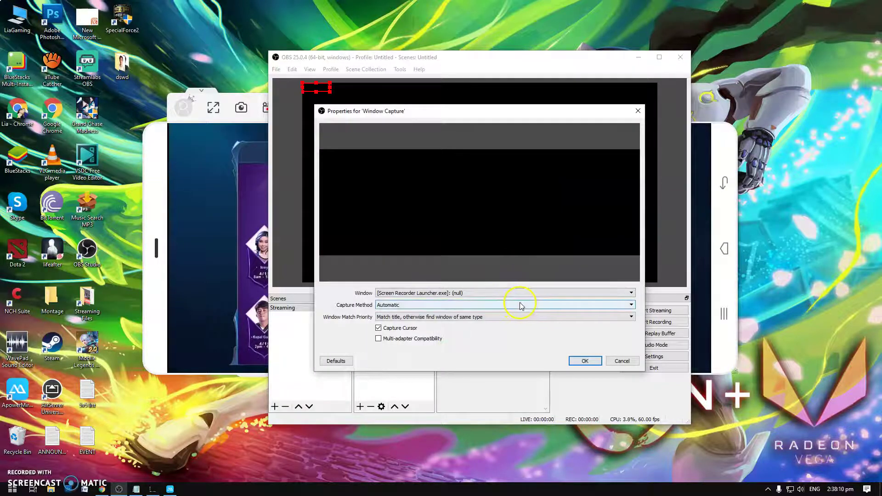
left_click(537, 294)
left_click_drag(541, 299, 529, 332)
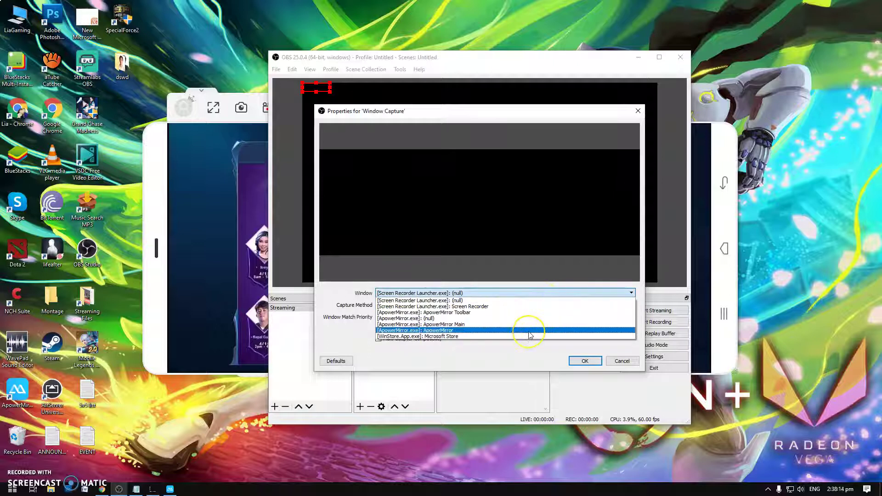
left_click(532, 325)
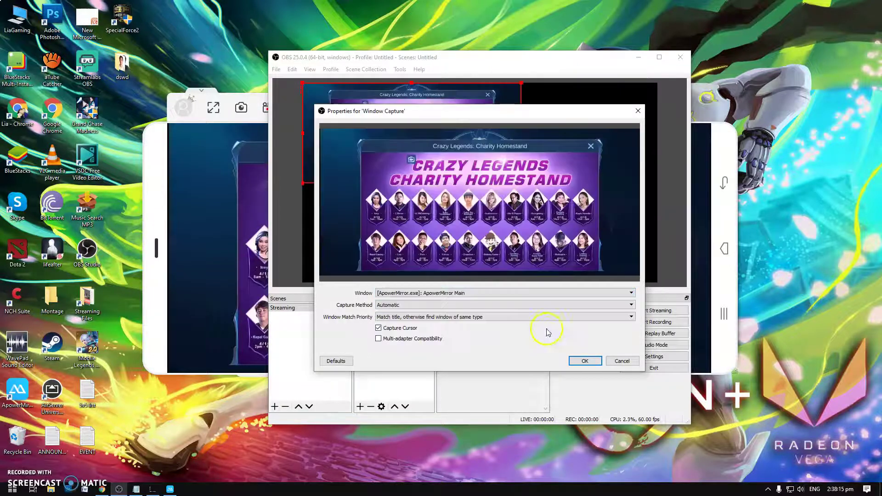
left_click(585, 361)
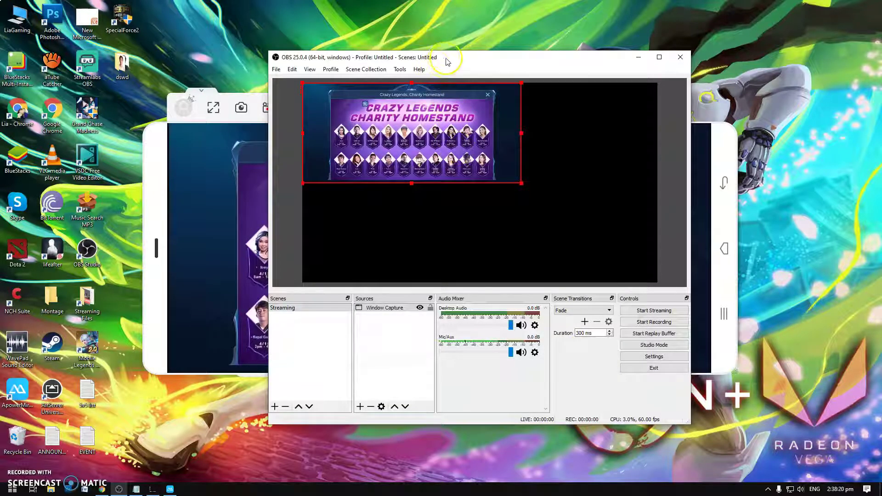
- Apply Transform > Stretch to screen to the ApowerMirror window capture so it fills the canvas
left_click_drag(448, 57, 377, 49)
right_click(392, 124)
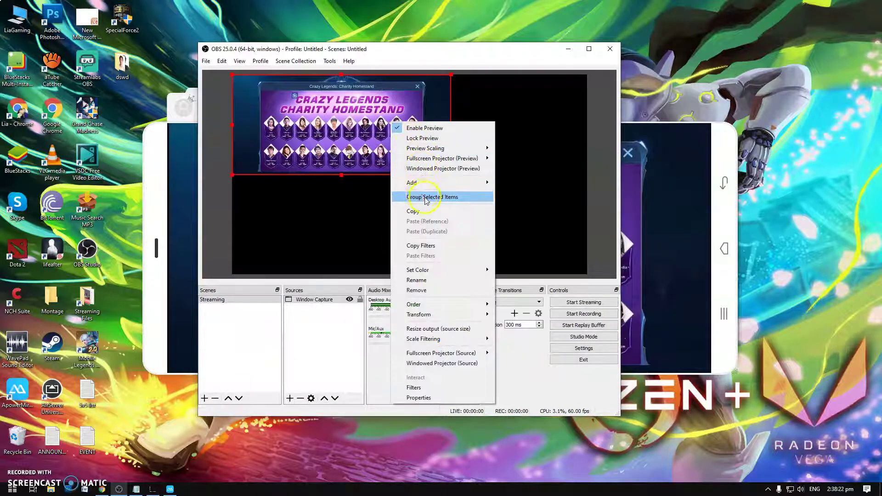
right_click(359, 143)
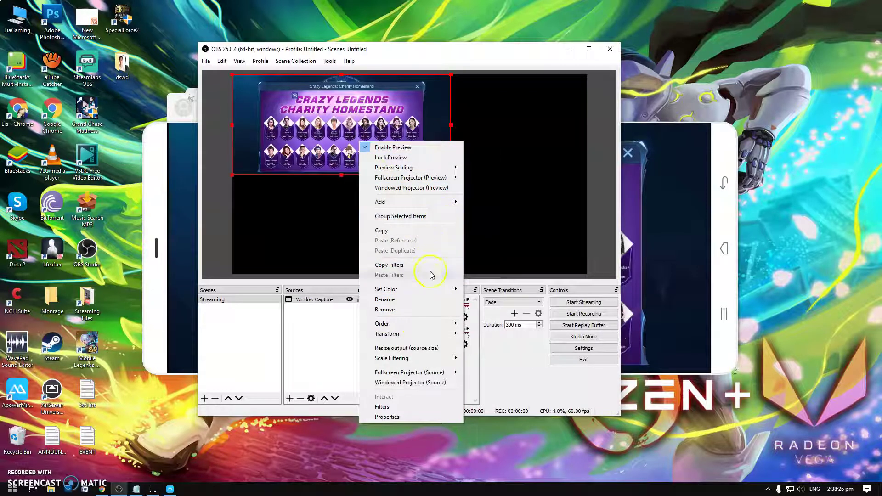
mouse_move(429, 338)
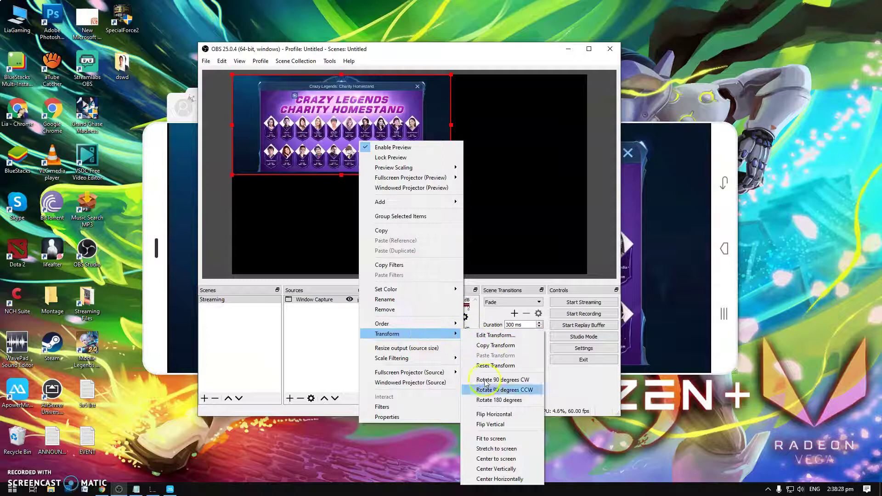
left_click(494, 449)
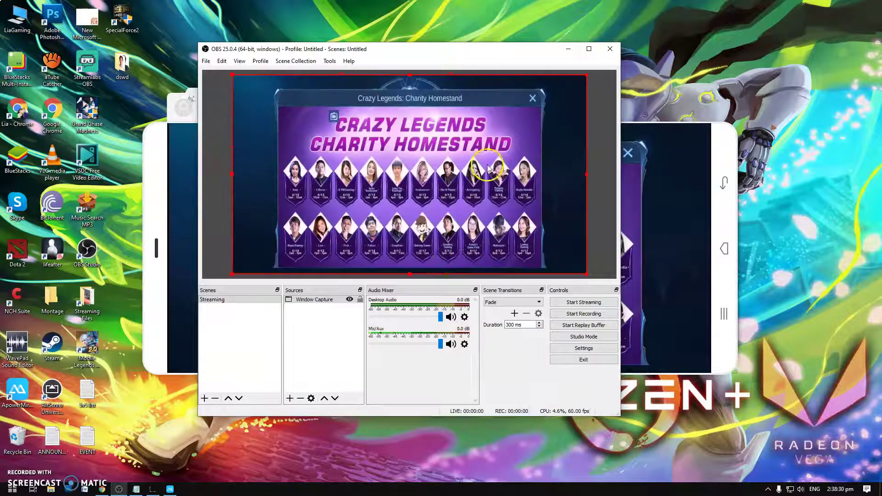
left_click_drag(457, 57, 476, 38)
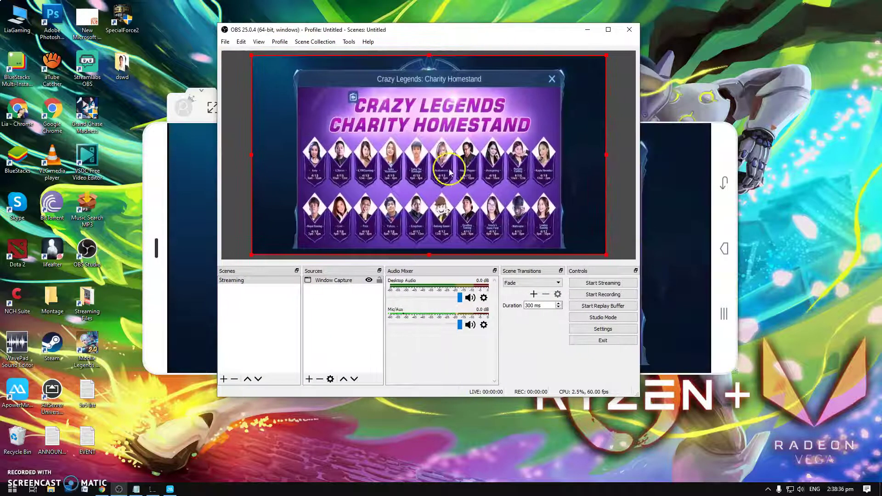
left_click(309, 379)
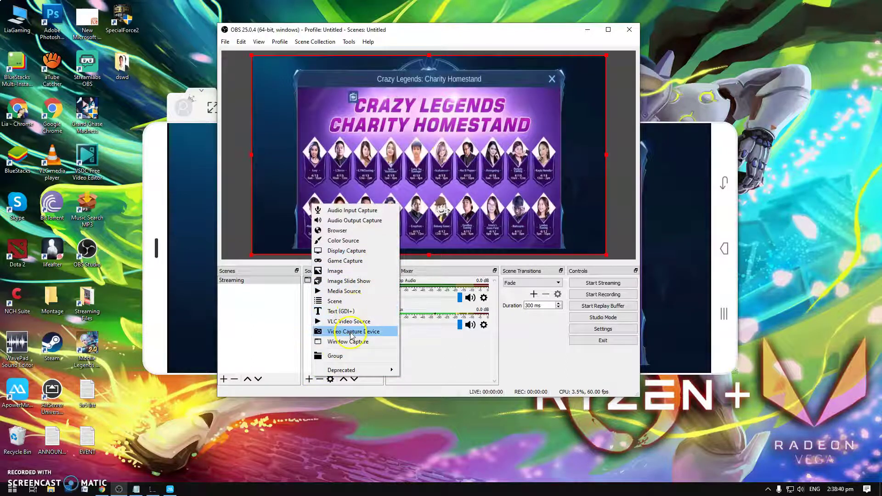
left_click(309, 380)
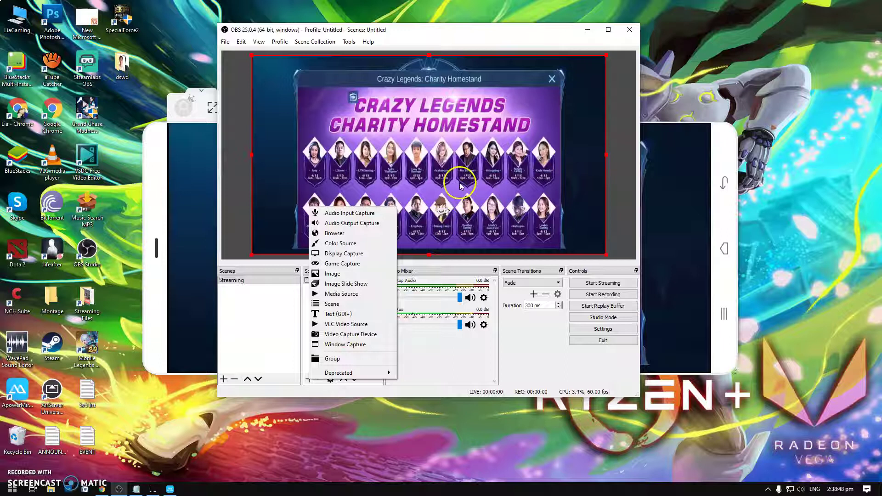
left_click(426, 212)
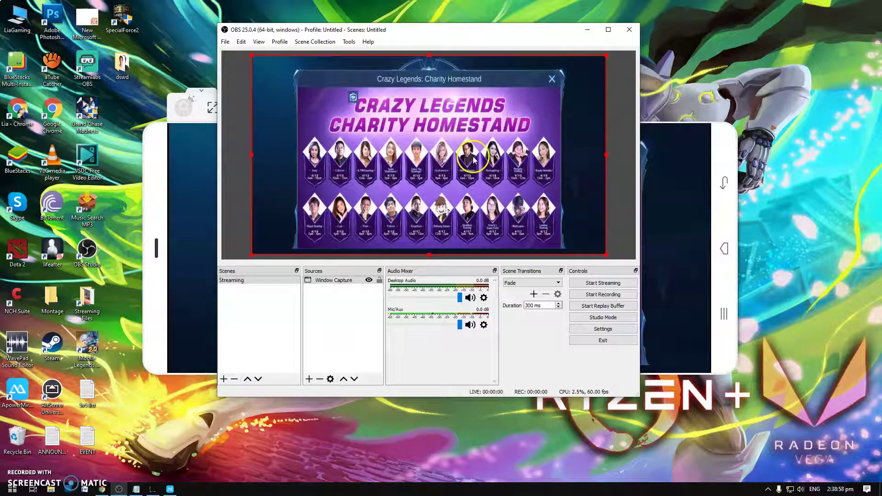
mouse_move(452, 34)
left_mouse_down()
mouse_move(464, 39)
mouse_move(448, 38)
left_mouse_up()
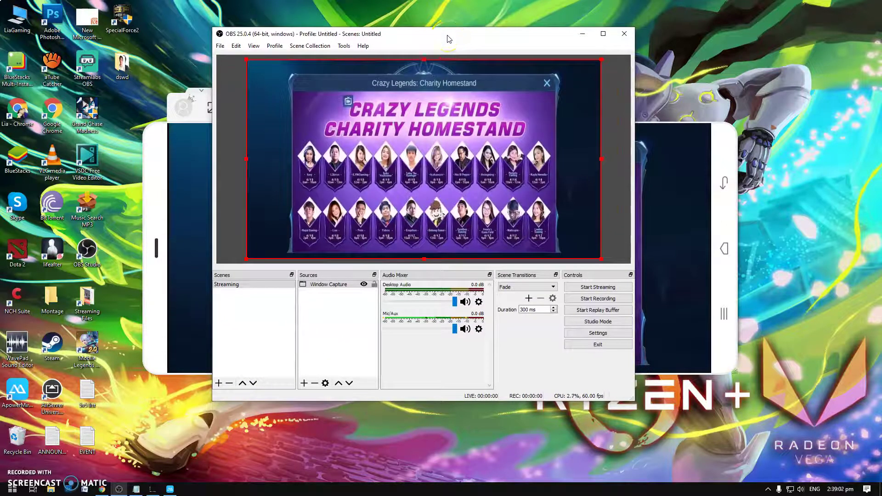
- Open OBS Settings and look through the Video, Audio, Output and Stream pages
left_click(583, 336)
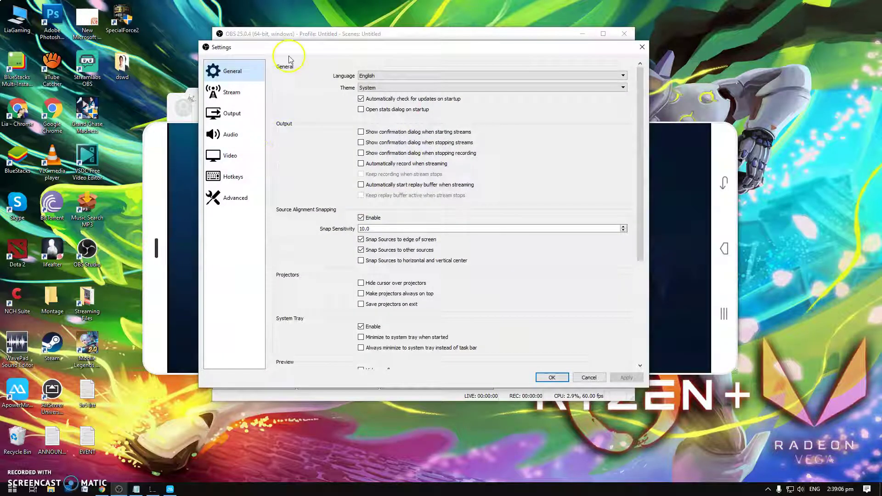
left_click(641, 48)
left_click(597, 334)
left_click_drag(301, 49, 202, 40)
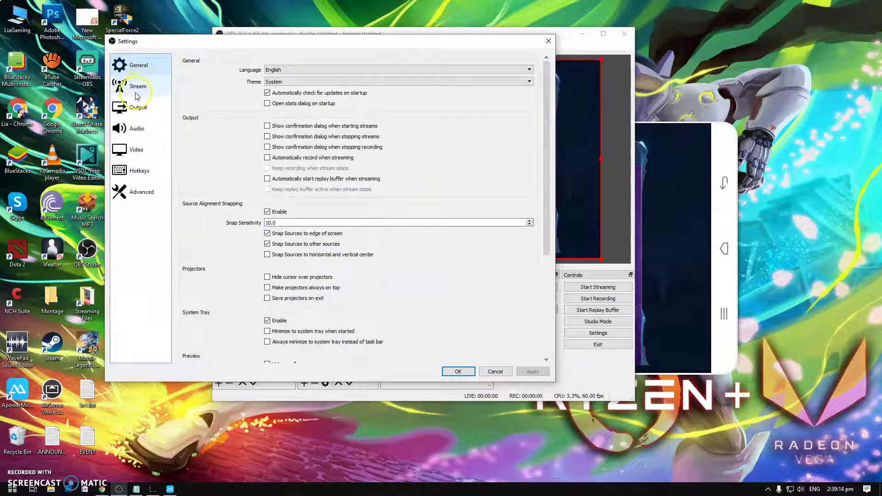
left_click(143, 149)
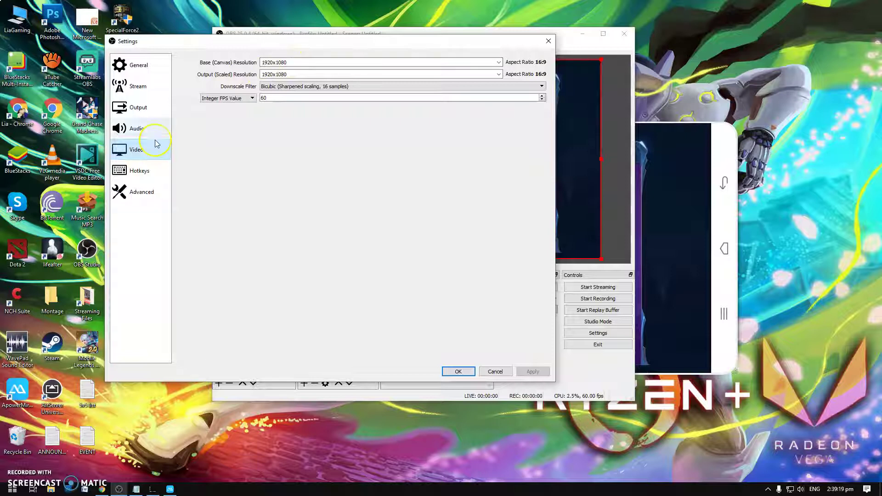
left_click(147, 123)
left_click(148, 115)
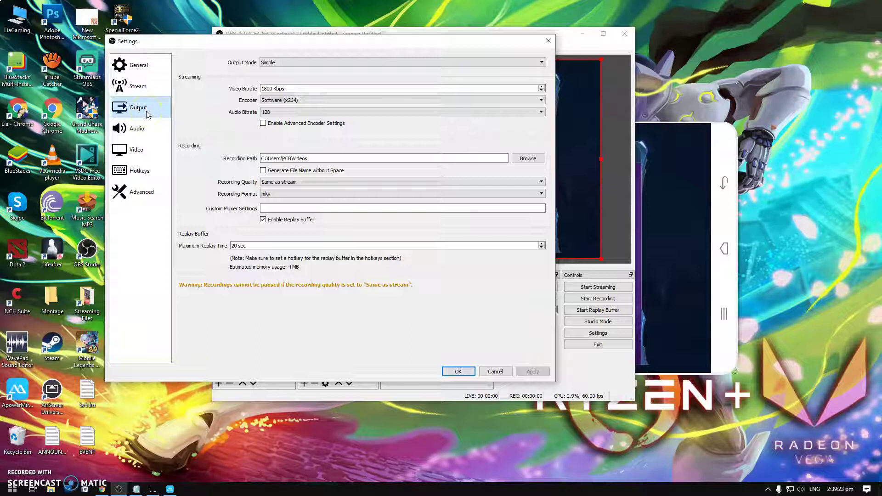
left_click(135, 159)
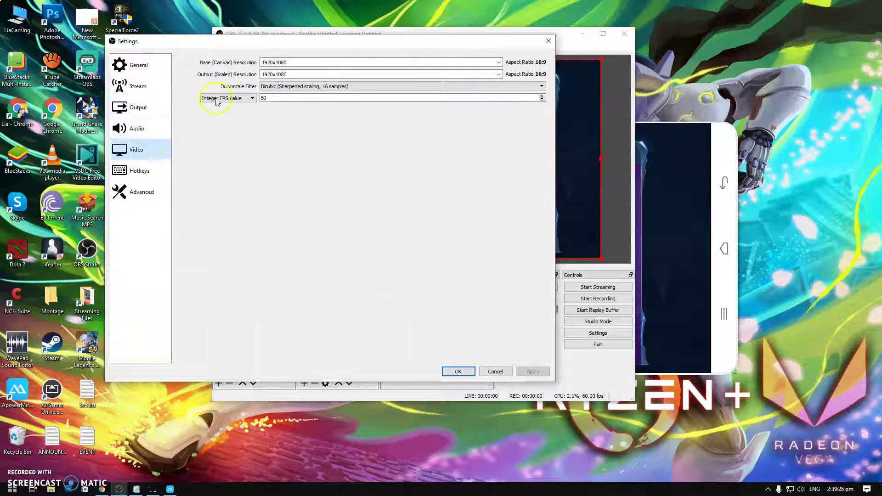
left_click(140, 93)
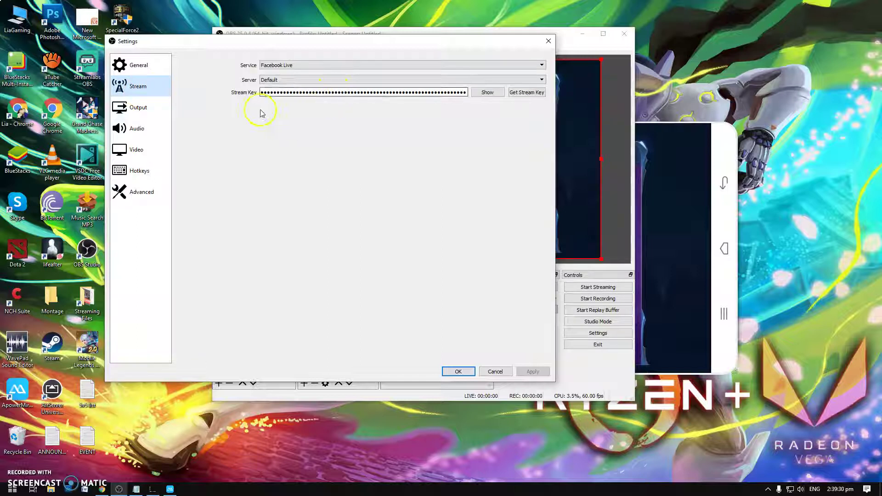
left_click(136, 160)
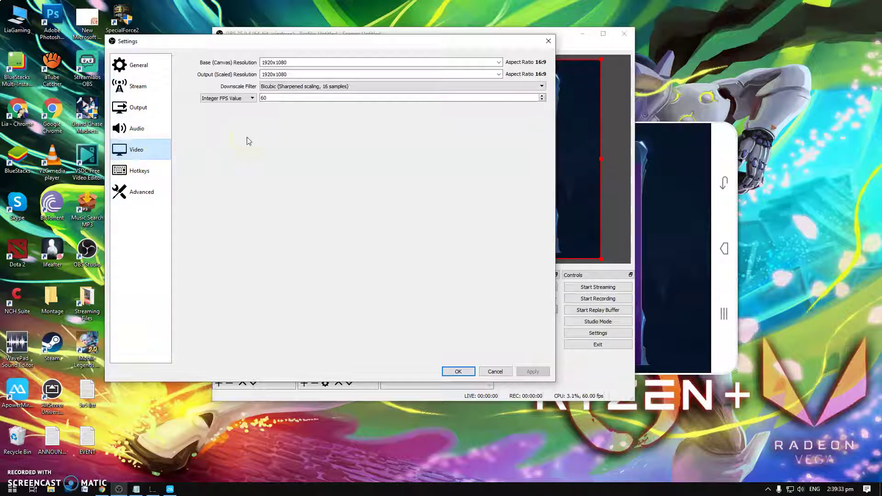
- Review the General, Output, Audio and Video pages again, ending on the Facebook Live Stream page
left_click(138, 70)
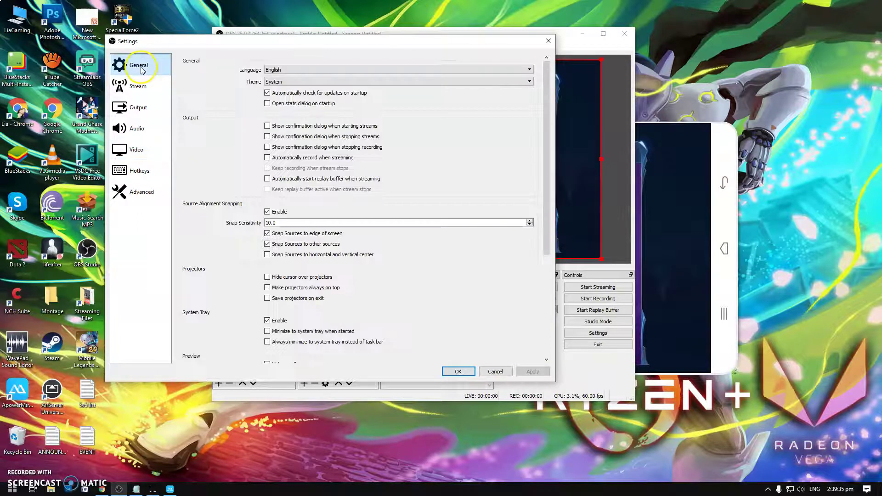
scroll(374, 178, "down", 2)
scroll(364, 191, "up", 4)
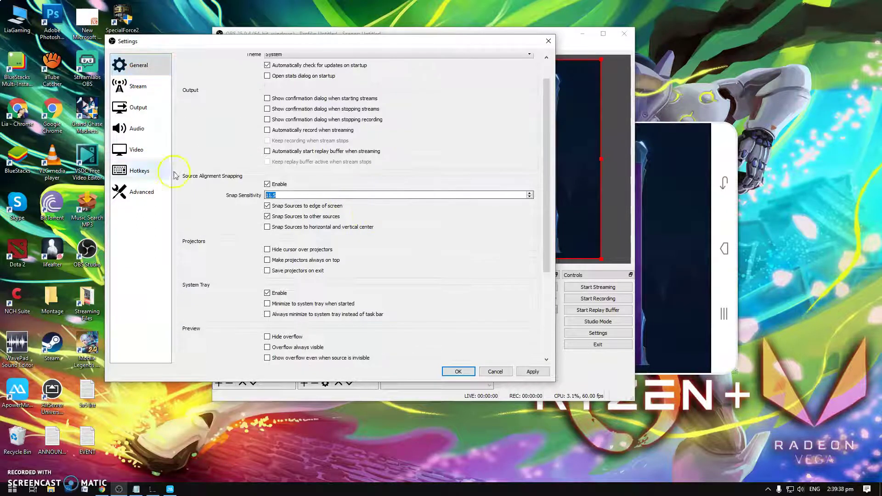
left_click(138, 108)
left_click(137, 128)
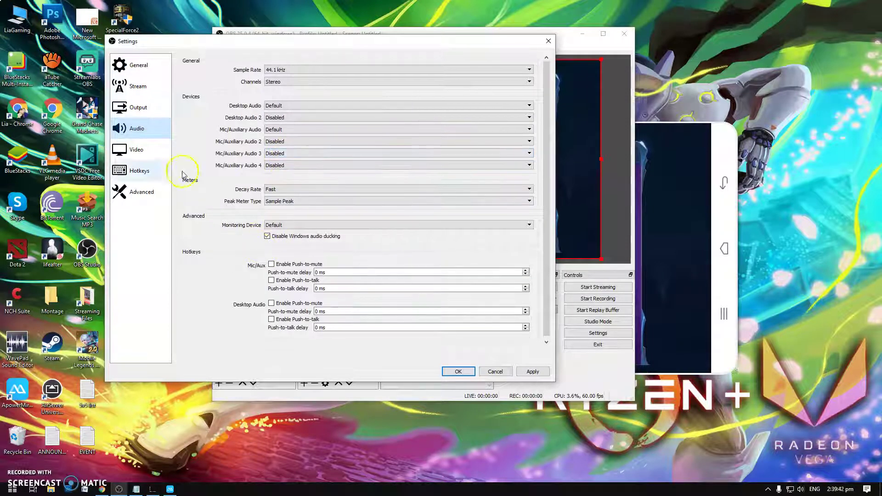
left_click(143, 159)
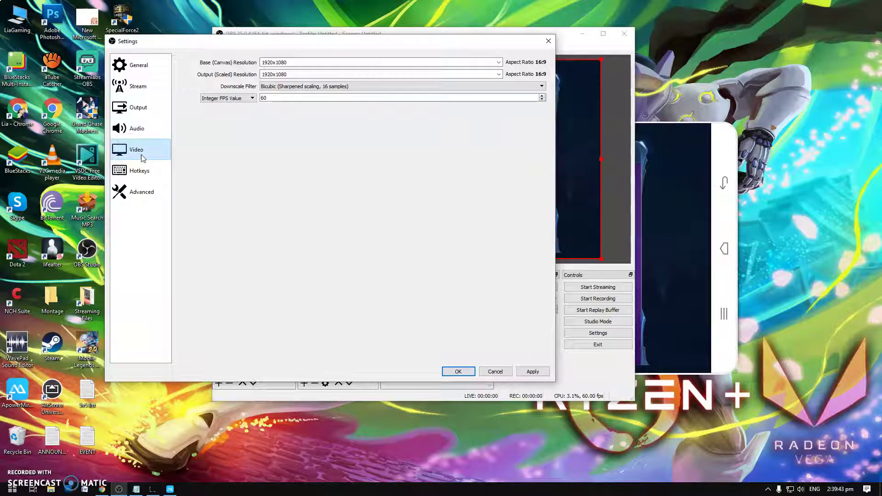
left_click(143, 94)
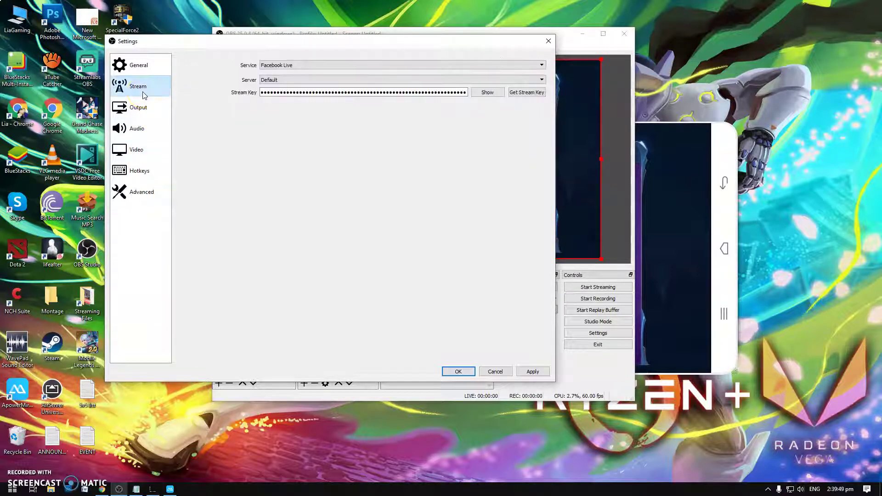
left_click(143, 147)
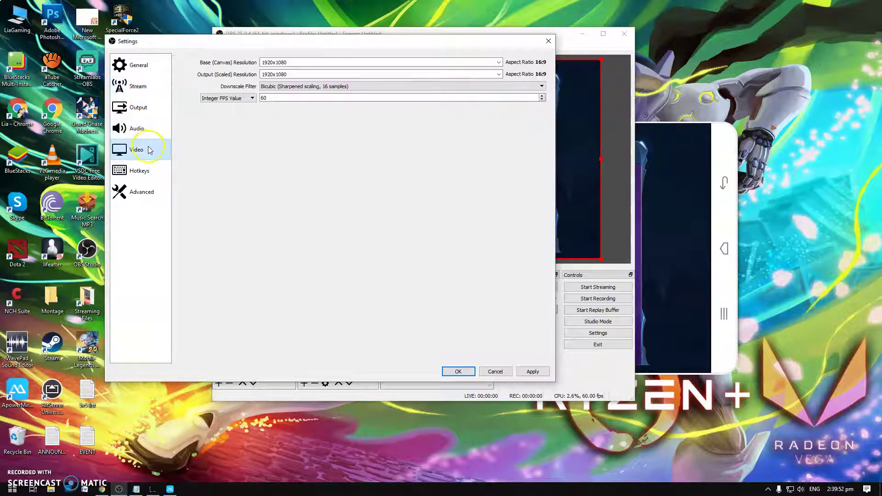
left_click(137, 87)
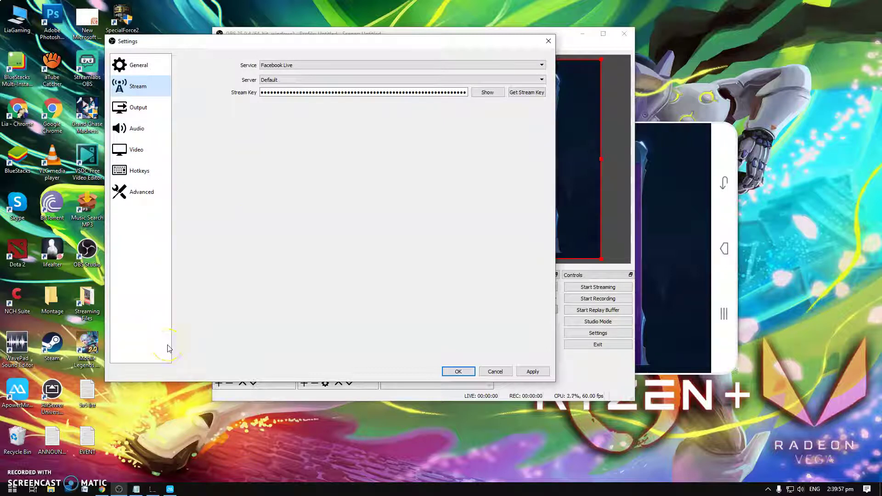
- Switch to Chrome and show the gaming Page's Facebook tab
mouse_move(102, 489)
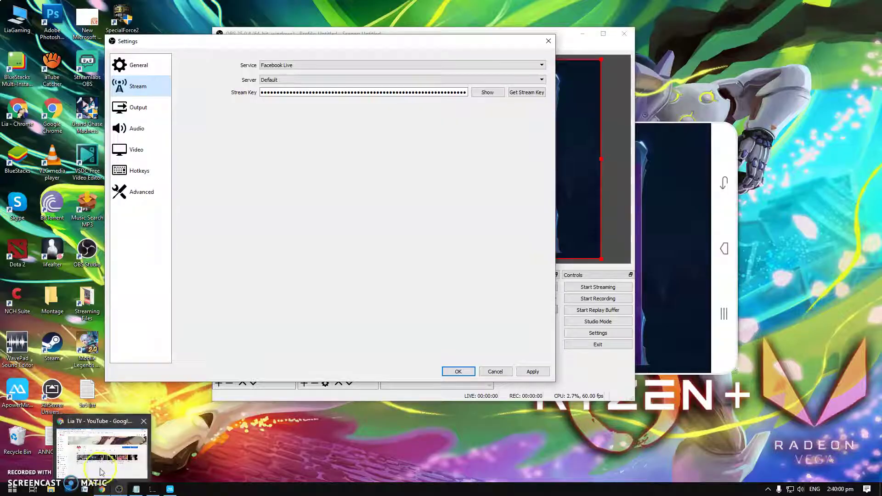
mouse_move(101, 462)
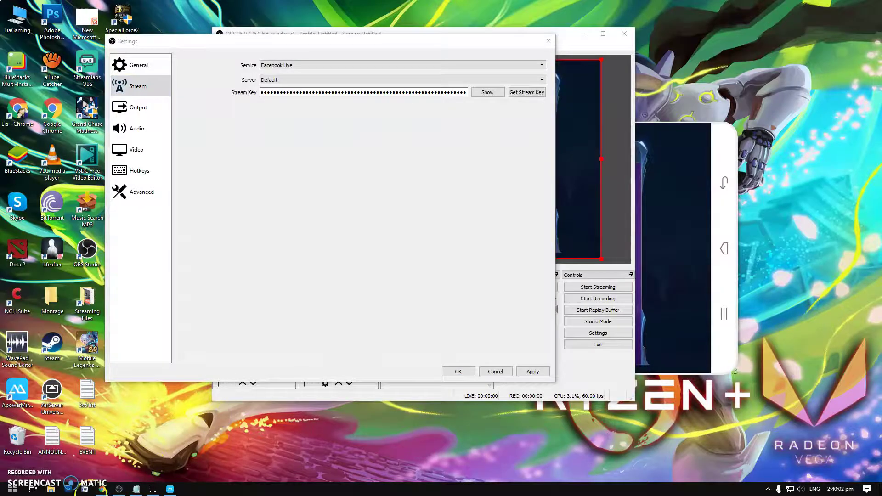
left_click(102, 488)
left_click(169, 6)
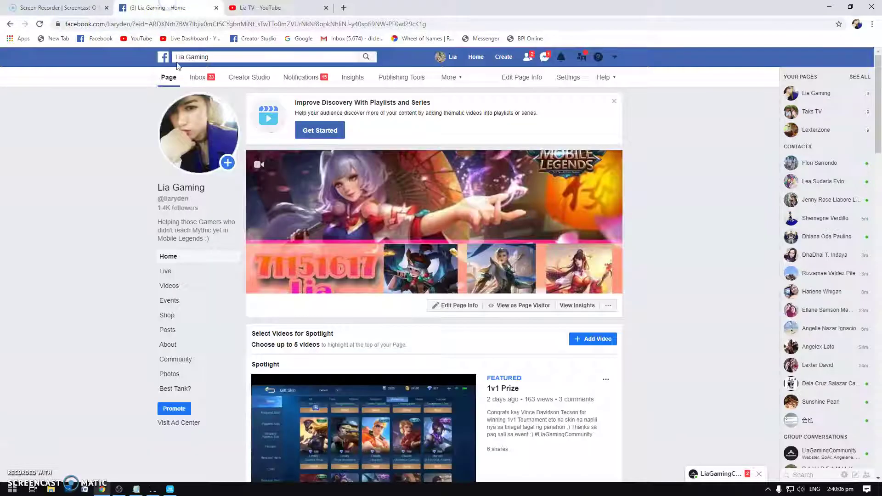
scroll(71, 197, "down", 5)
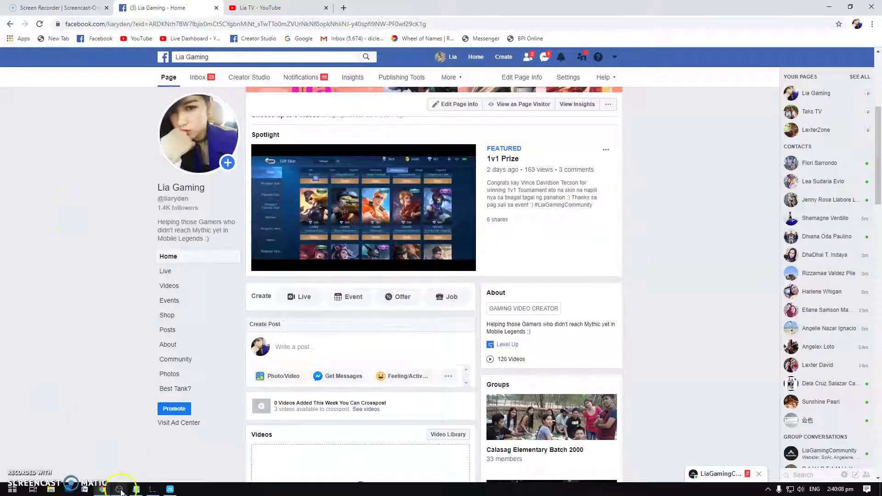
- Bring OBS back and save and close its Settings with OK
left_click(120, 489)
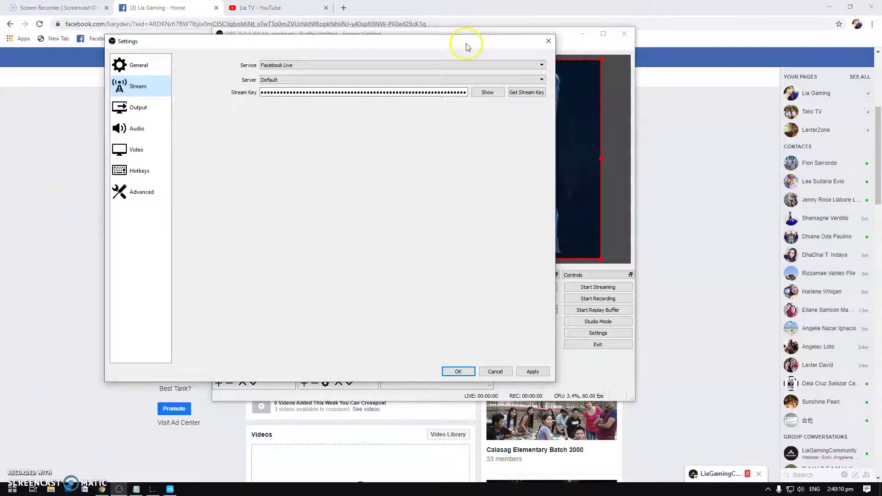
left_click_drag(468, 46, 696, 72)
left_click(701, 402)
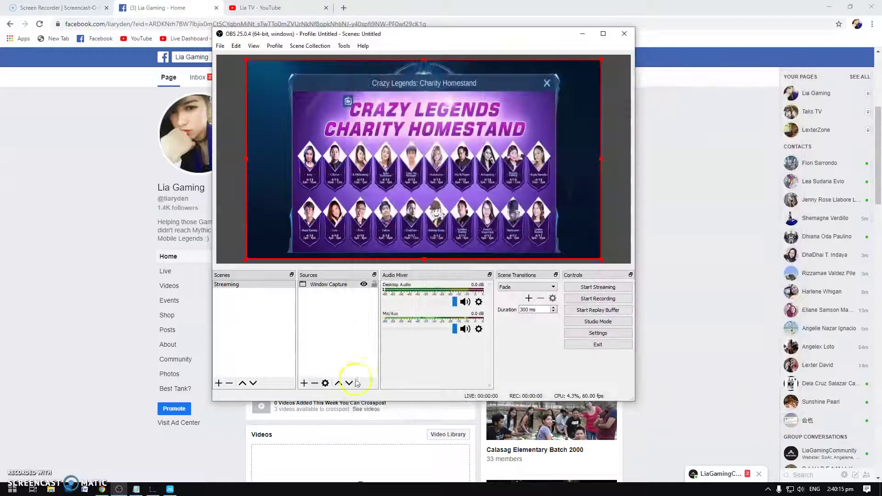
- Dismiss the Sources add menu without adding anything and return to the Facebook page in Chrome
left_click(304, 383)
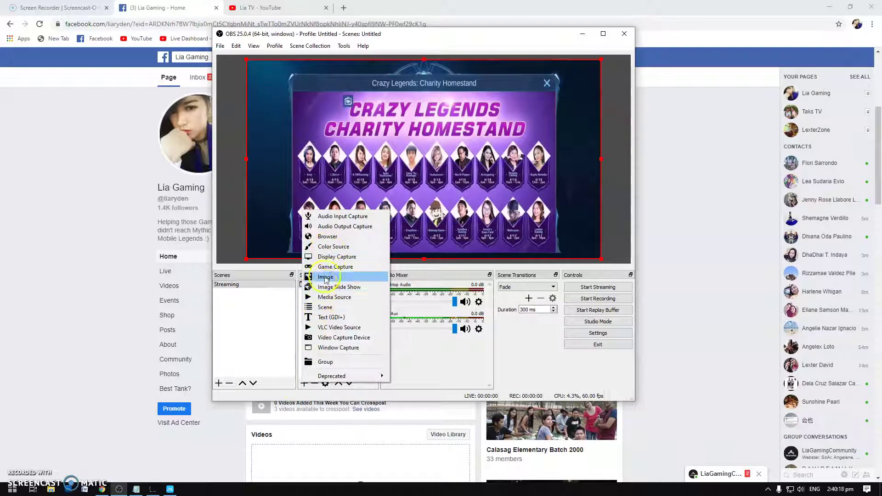
left_click(346, 37)
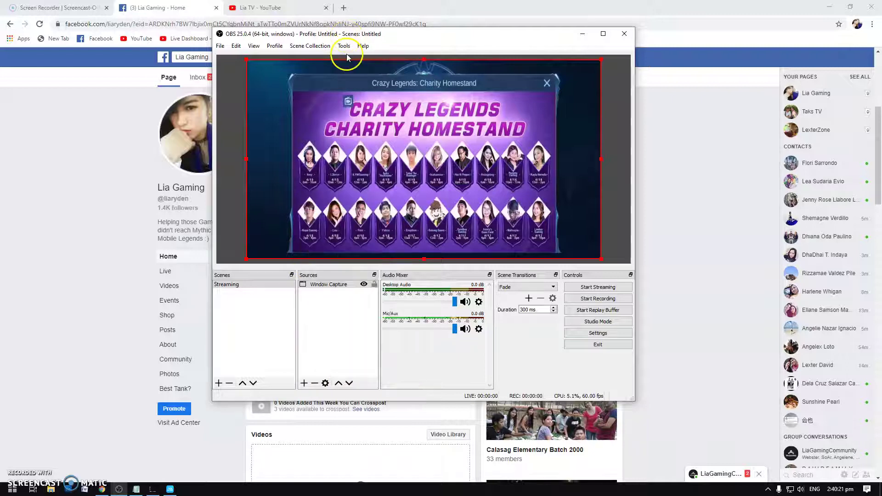
left_click(439, 9)
- Scroll through the gaming Page's Facebook home
scroll(56, 248, "down", 5)
scroll(74, 285, "up", 3)
scroll(91, 312, "up", 6)
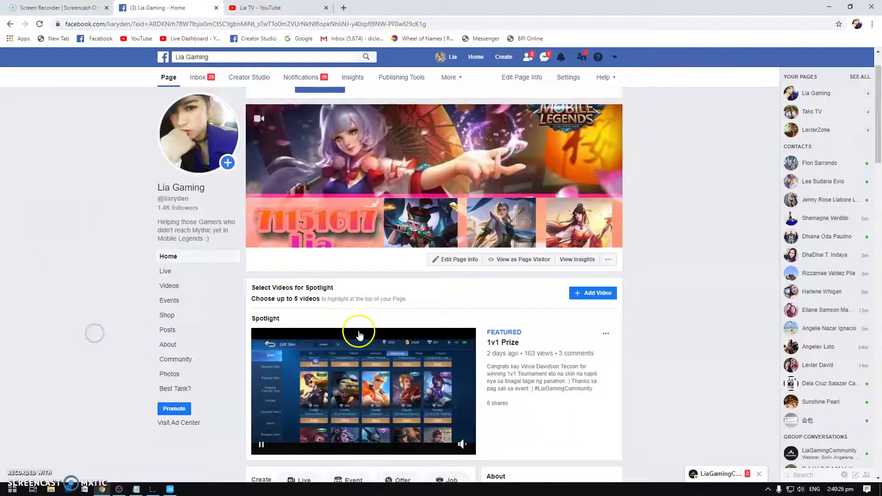
scroll(360, 333, "down", 12)
scroll(360, 338, "down", 4)
scroll(366, 331, "up", 10)
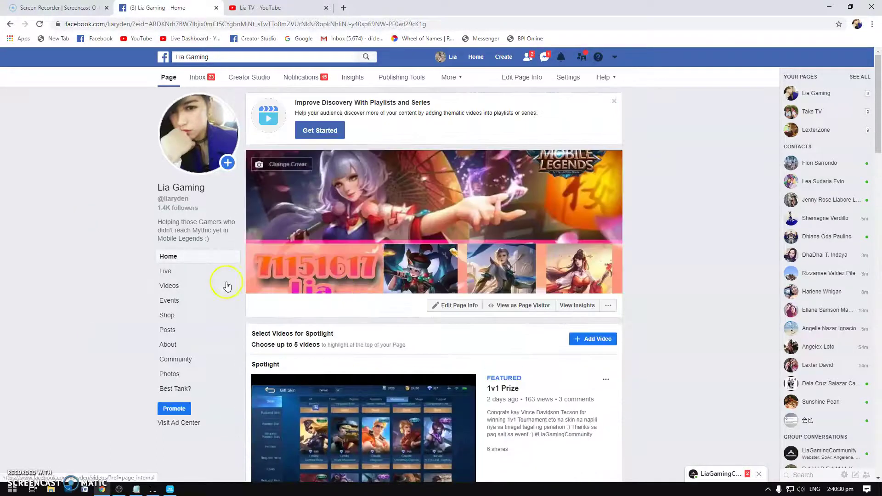
- View the Page's past live videos, then go back to the Page home
left_click(221, 271)
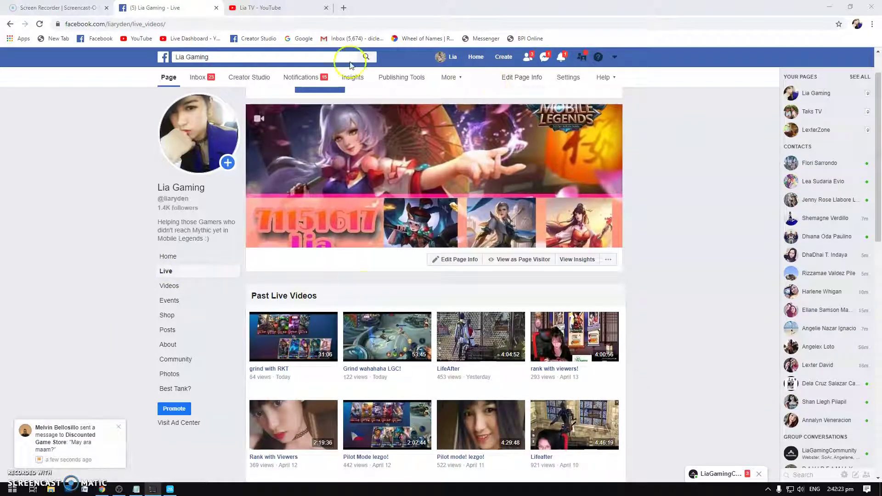
scroll(122, 292, "down", 5)
scroll(128, 291, "up", 6)
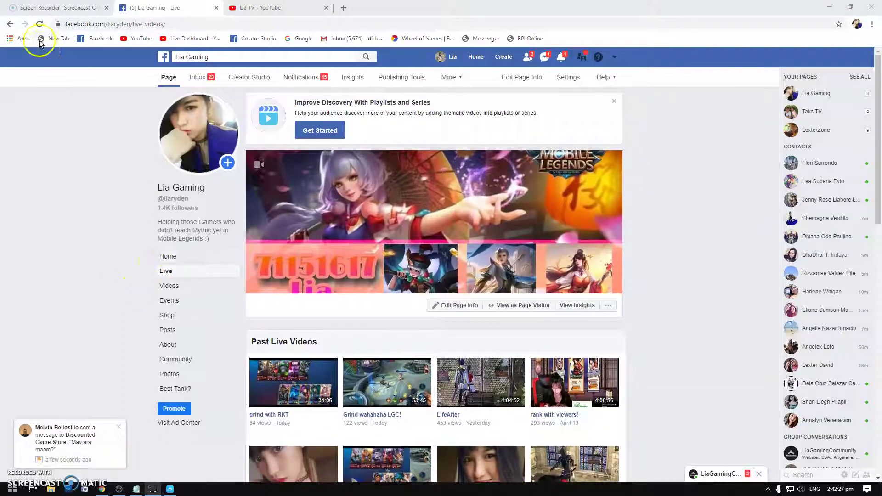
left_click(15, 26)
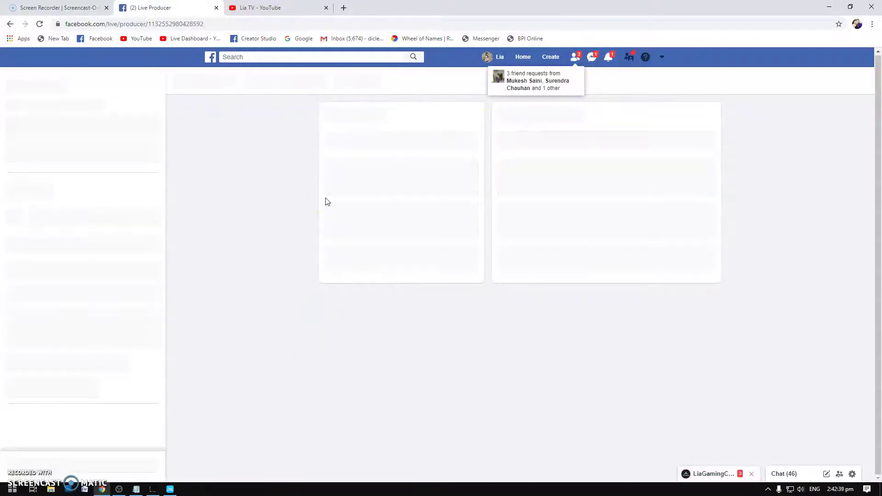
- Browse the Live Producer post details, touching the title and description fields and collapsing Gaming
scroll(268, 303, "down", 1)
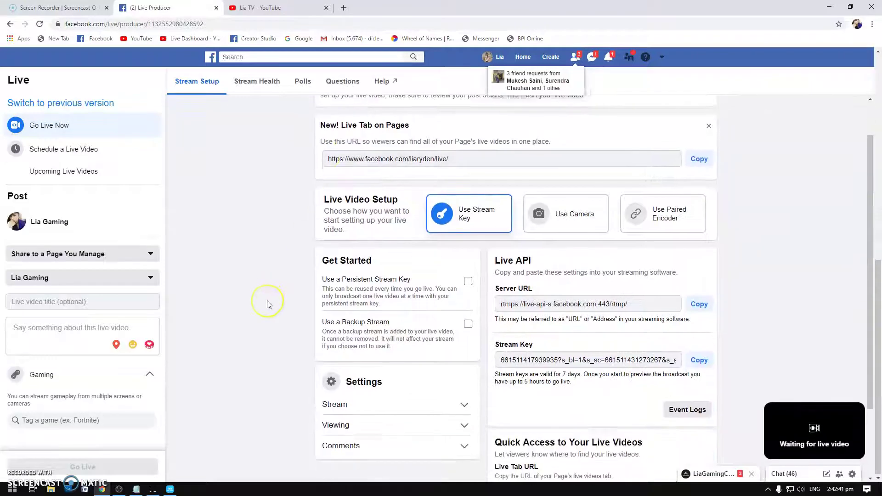
scroll(269, 304, "down", 2)
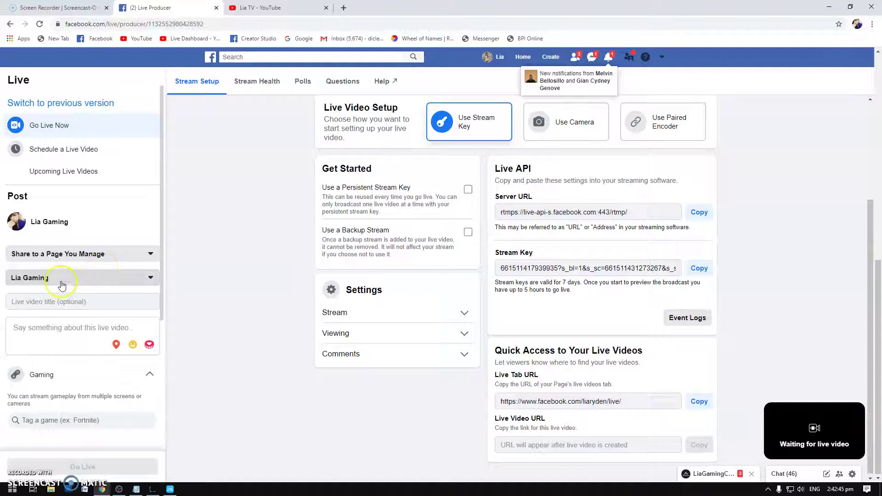
scroll(73, 271, "down", 1)
left_click(83, 257)
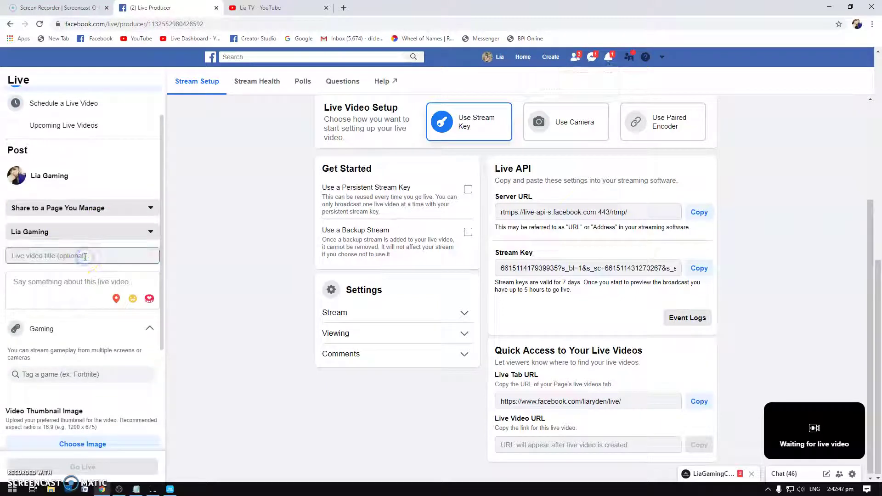
left_click(69, 279)
scroll(69, 275, "down", 2)
left_click(96, 236)
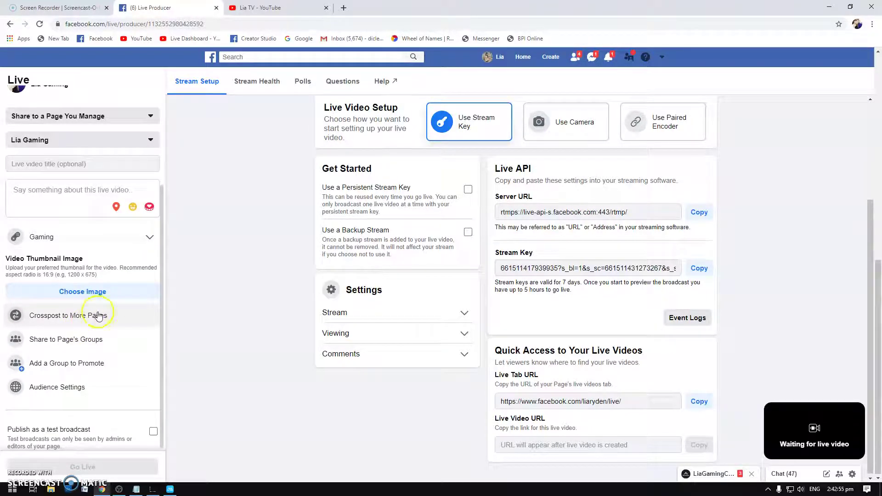
scroll(69, 292, "up", 2)
scroll(70, 294, "down", 3)
scroll(71, 299, "up", 1)
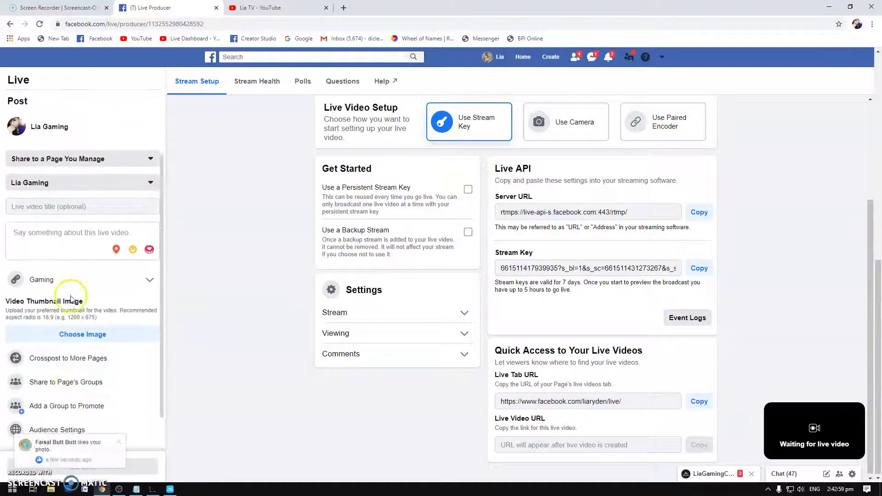
- Expand Gaming and tag the live video with 'Mobile Legends' by typing 'Mobil'
left_click(60, 281)
left_click(44, 326)
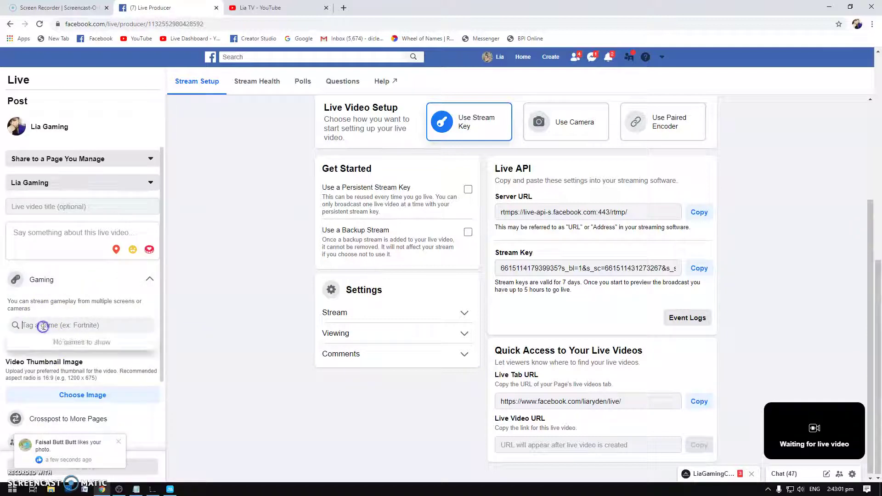
type("Mobil")
key("Down")
key("Return")
scroll(69, 349, "down", 2)
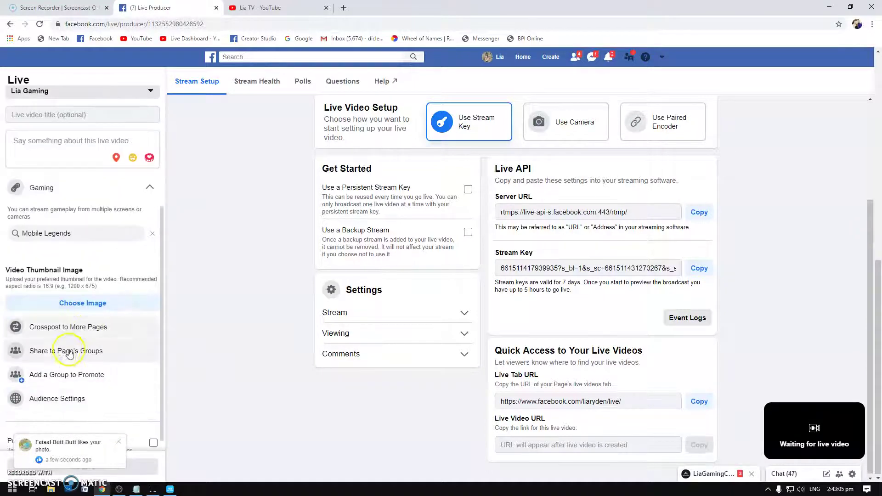
- Check the Crosspost, group-sharing and group-promotion dialogs unchanged, then copy the Live API stream key
left_click(93, 332)
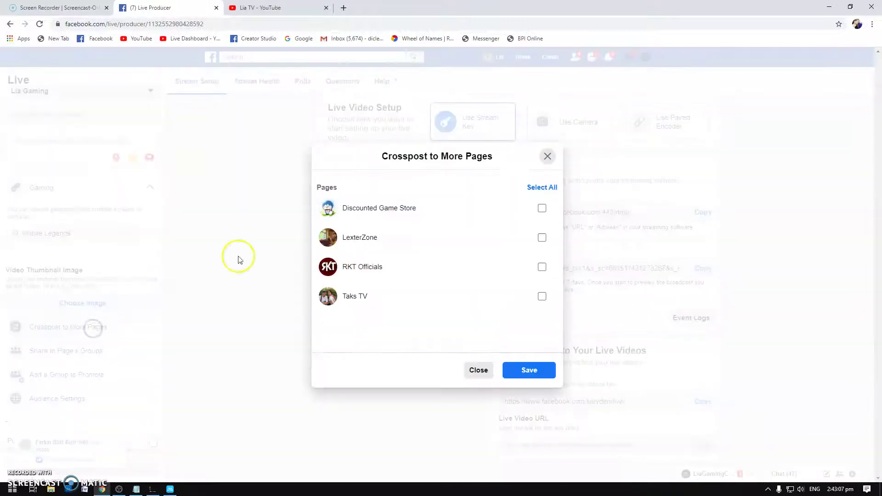
left_click(547, 157)
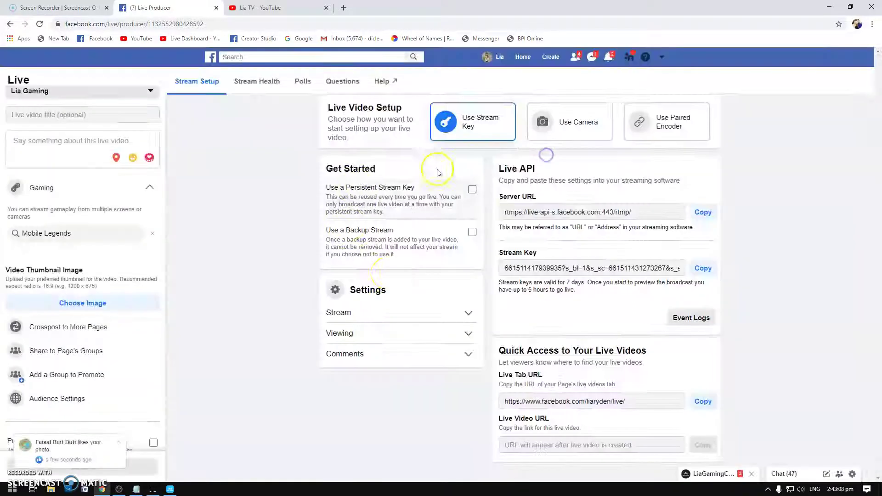
left_click(82, 337)
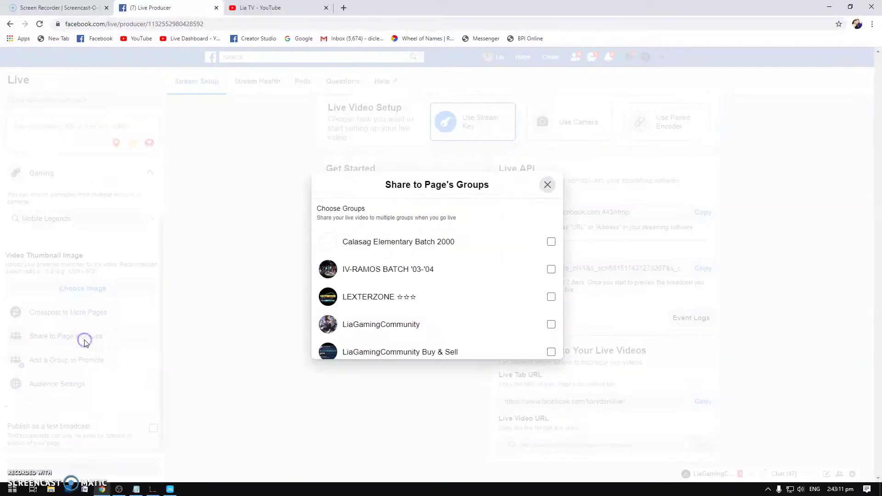
left_click(548, 184)
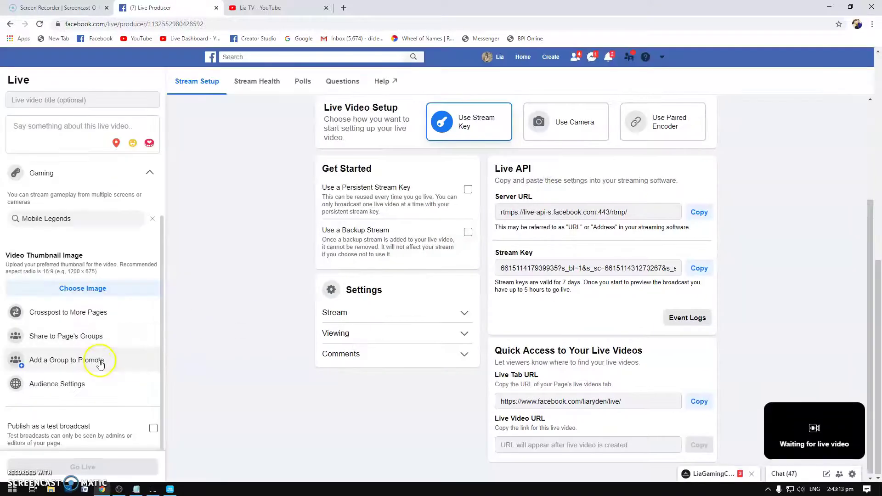
left_click(98, 361)
left_click(546, 167)
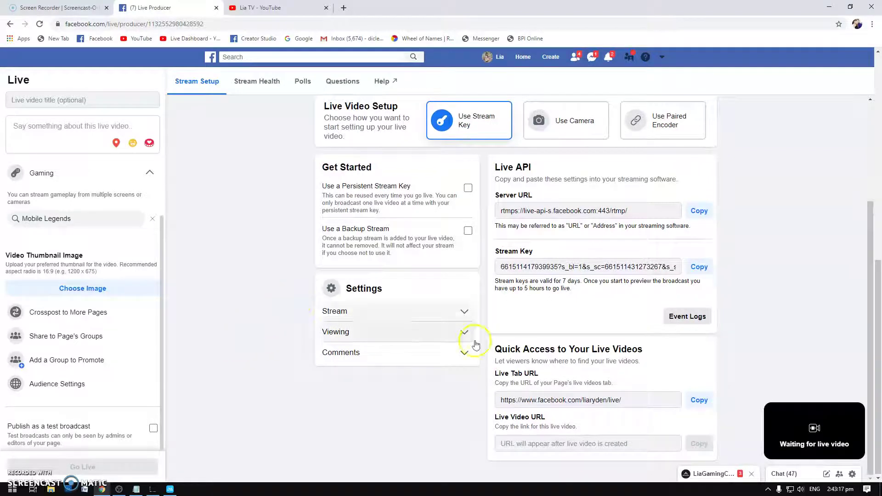
left_click(692, 269)
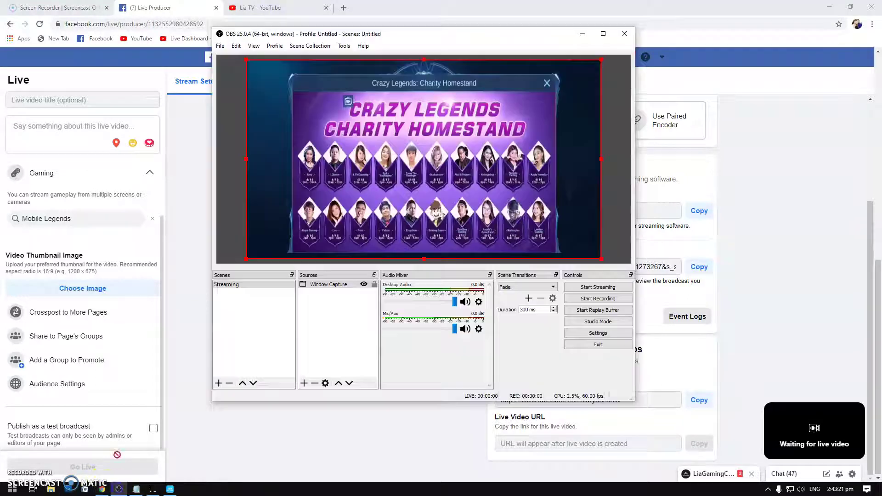
- In OBS Stream settings keep Facebook Live, paste the Live Producer key over the old key, and apply
left_click(119, 489)
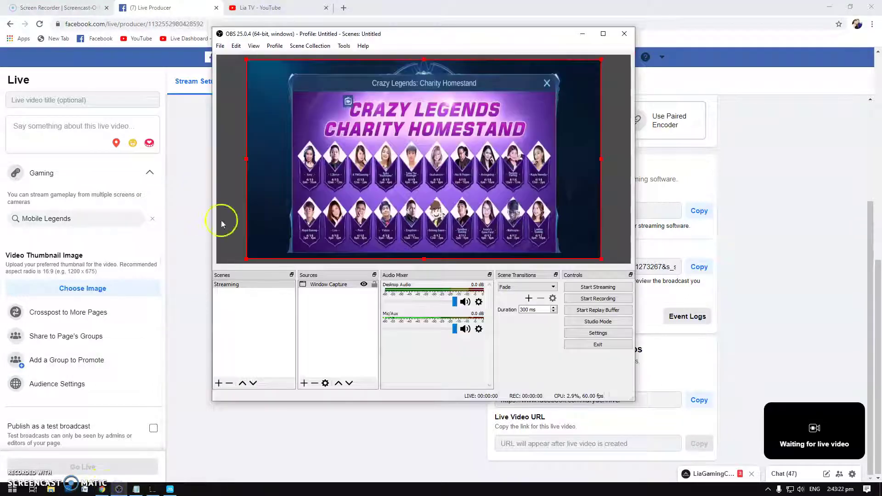
left_click(225, 98)
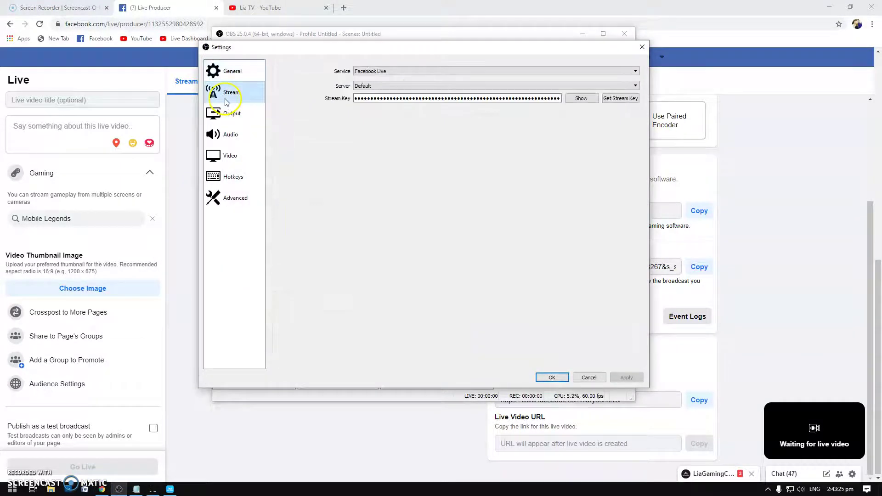
left_click(393, 98)
key("ctrl+v")
left_click(398, 71)
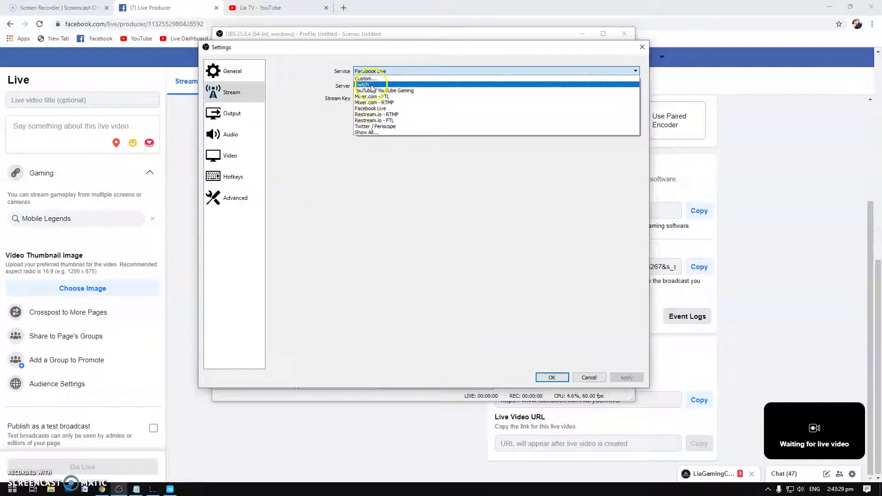
left_click(370, 108)
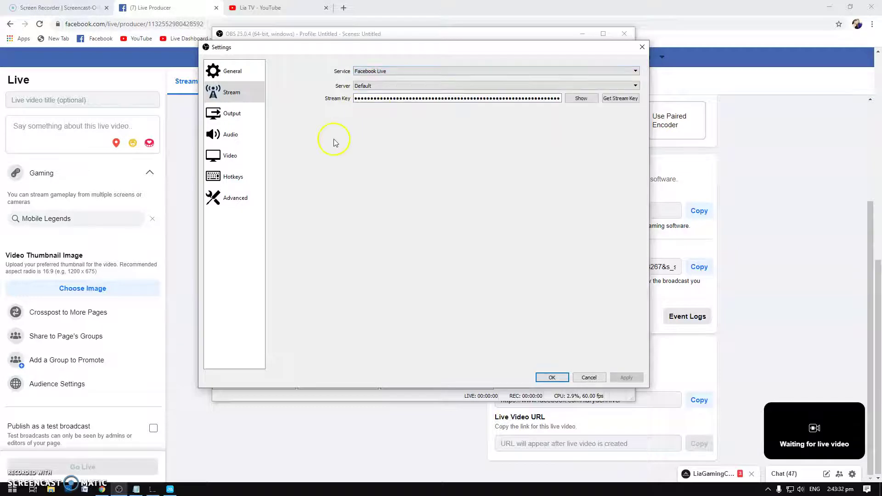
double_click(371, 99)
key("ctrl+v")
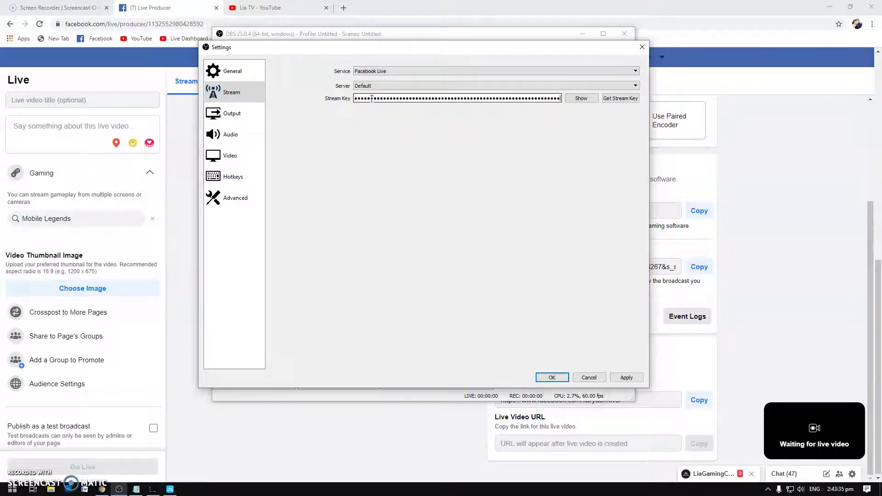
left_click(626, 377)
- Close OBS Settings with OK and bring the OBS main window in front of Live Producer
left_click(538, 381)
left_click(409, 449)
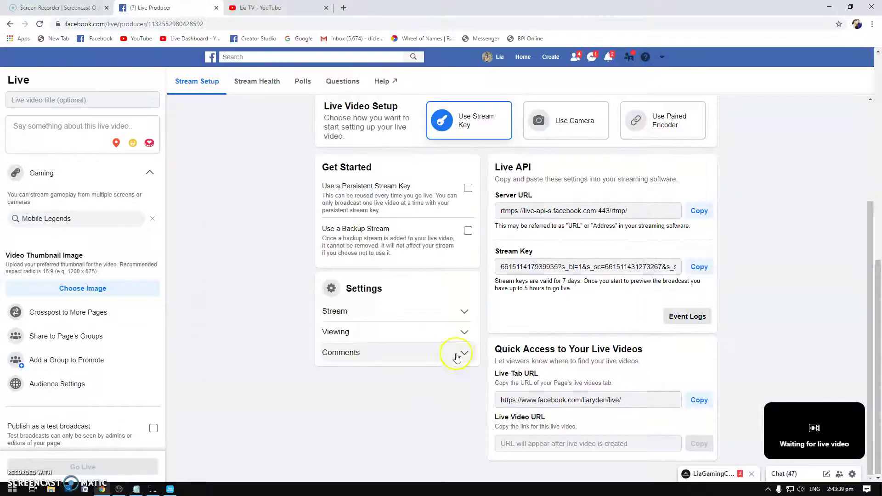
left_click(119, 489)
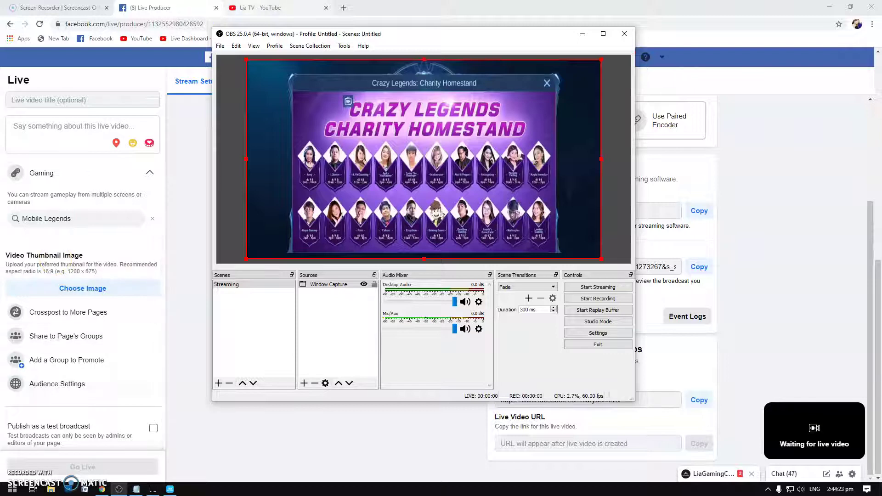
- Return to the Live Producer tab in Chrome and show the Live API stream key panel
left_click(260, 7)
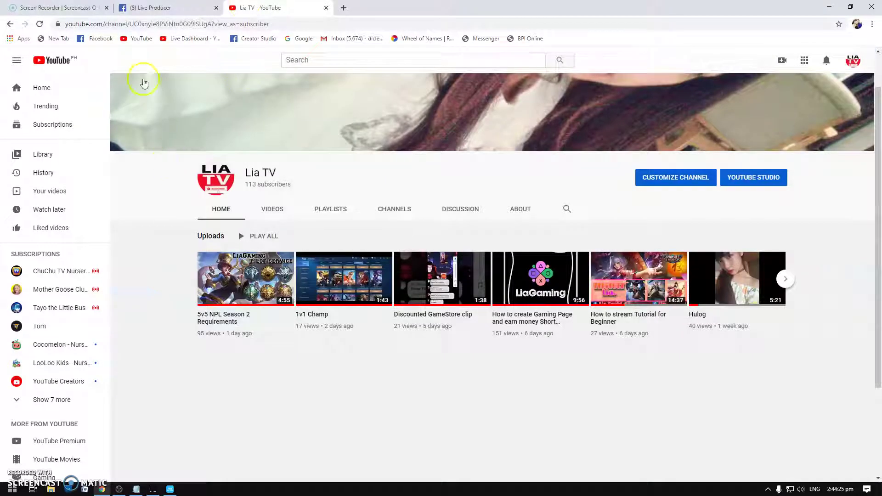
left_click(154, 7)
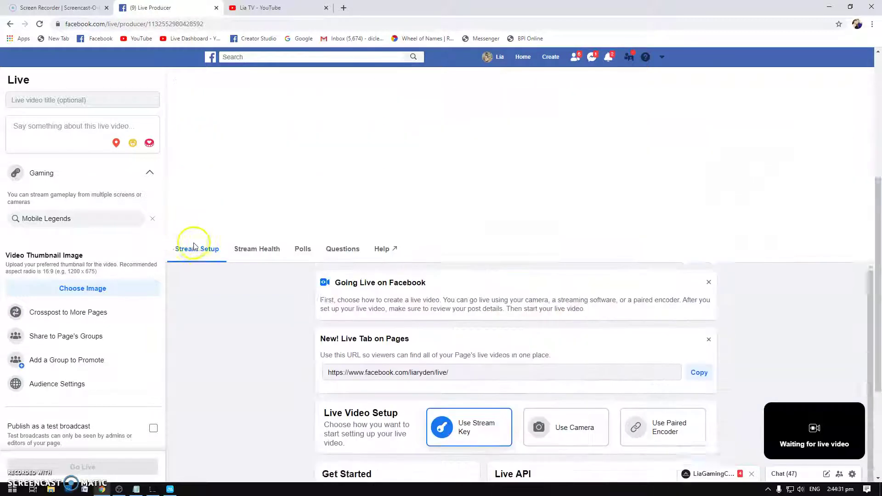
scroll(220, 220, "down", 5)
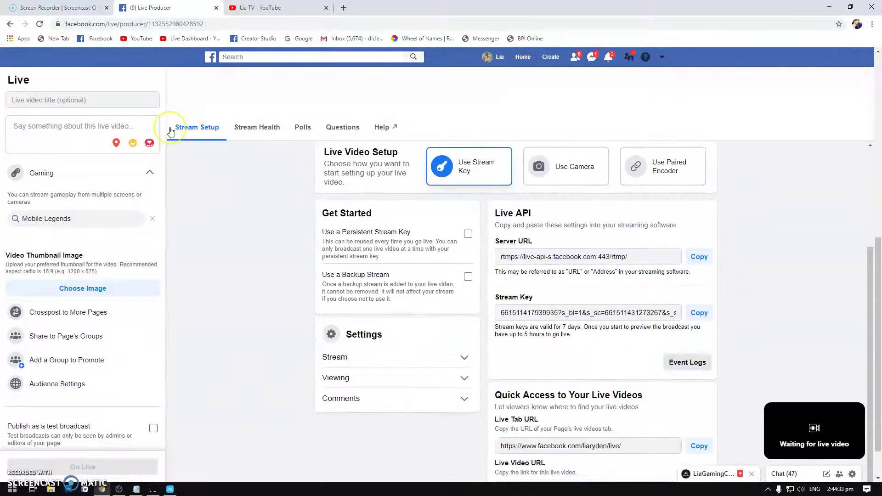
scroll(209, 225, "up", 1)
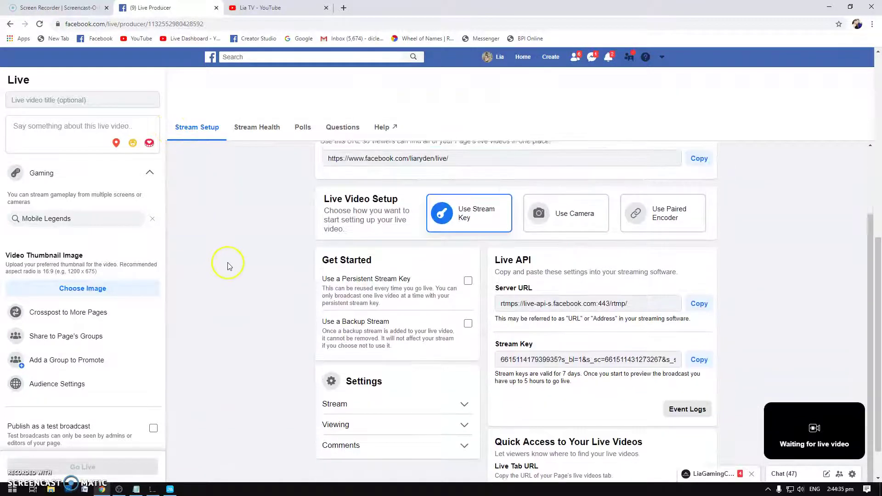